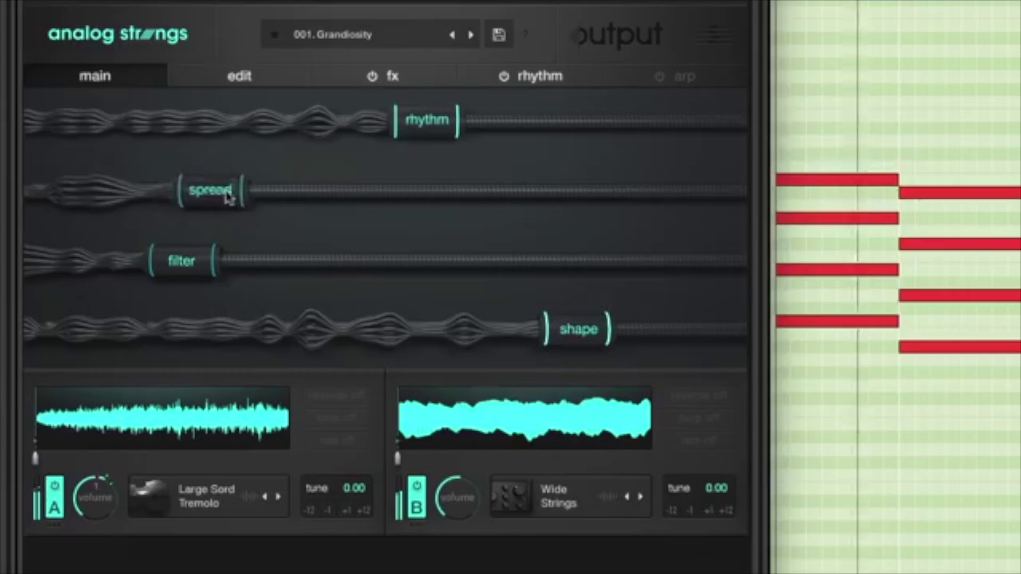
# Widen the strings spread, raise transient attack to 7.5 dB, open Serum and boost Pulse.
pyautogui.moveTo(230, 193); pyautogui.dragTo(301, 202)
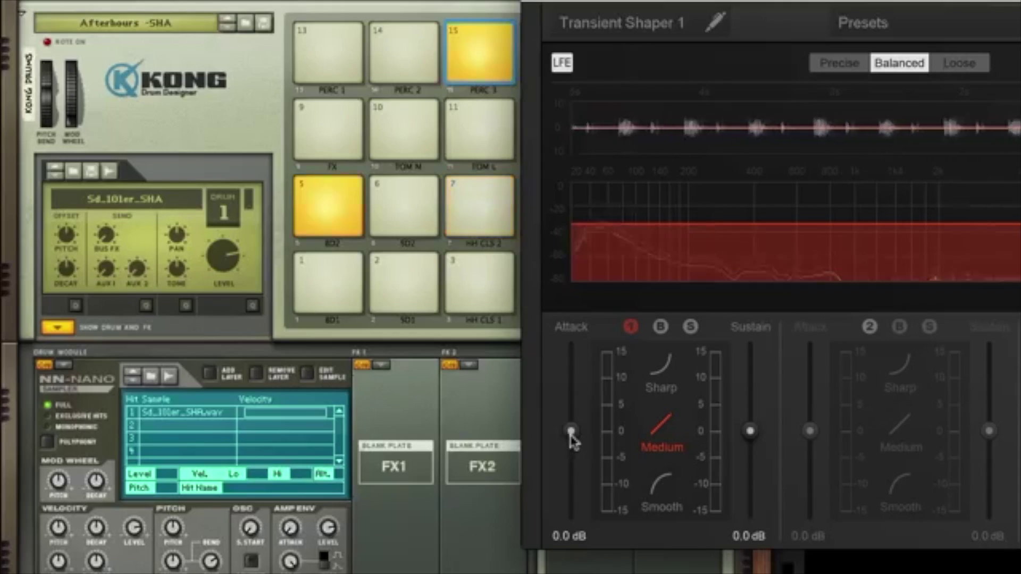
pyautogui.moveTo(570, 433); pyautogui.dragTo(493, 321)
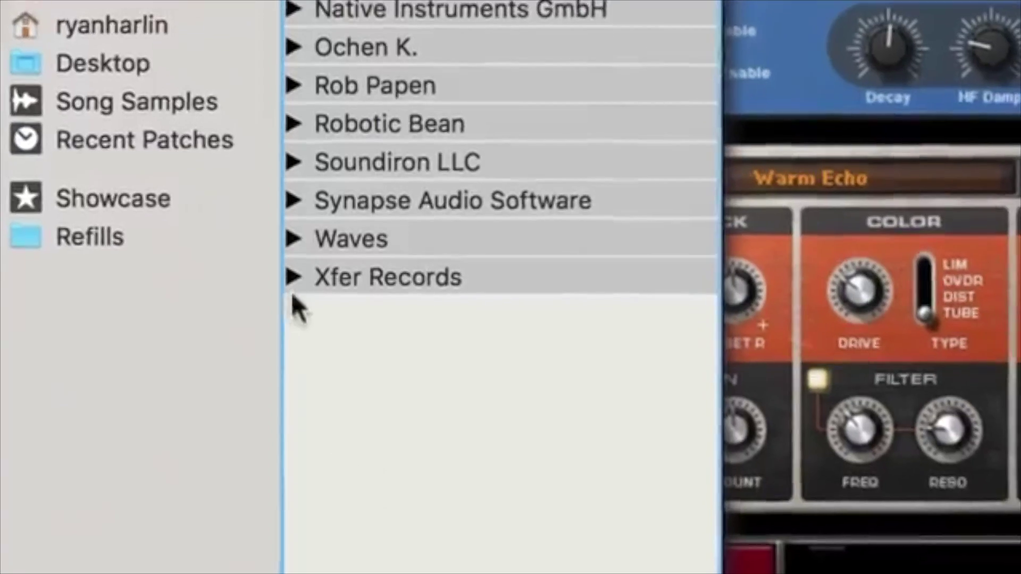
pyautogui.click(289, 279)
pyautogui.doubleClick(510, 459)
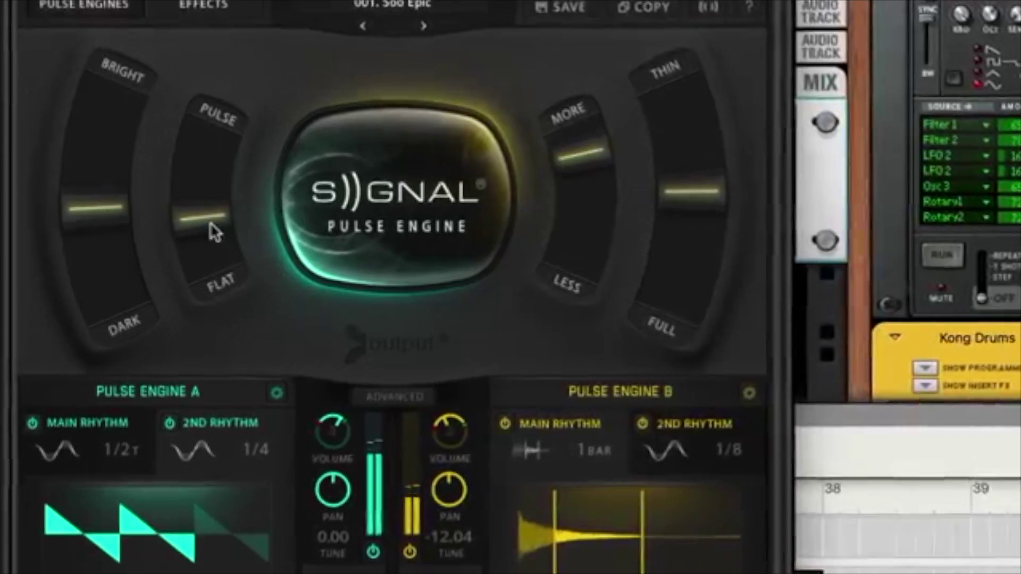
pyautogui.moveTo(209, 222); pyautogui.dragTo(243, 105)
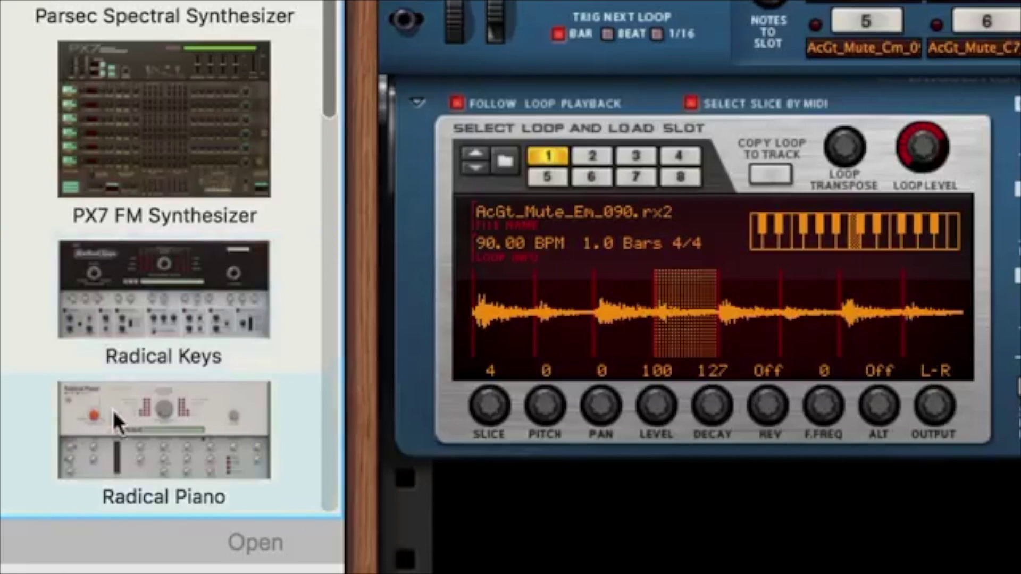
# Add Radical Piano and a Movement generator, cabling CV Out 1/2 to SubTractor's OSC Pitch and Phase.
pyautogui.click(112, 410)
pyautogui.moveTo(99, 407); pyautogui.dragTo(292, 340)
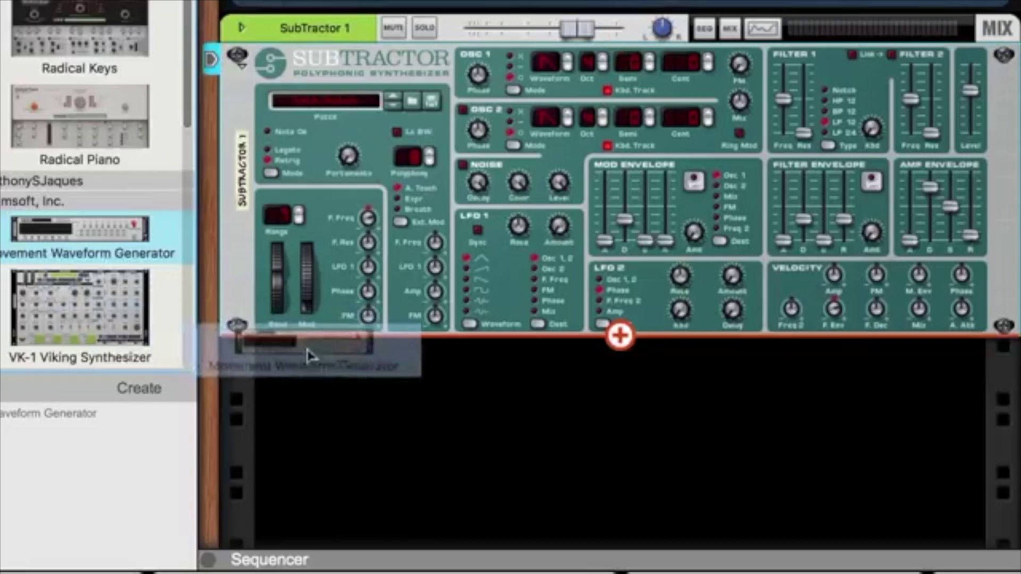
pyautogui.moveTo(308, 354); pyautogui.dragTo(307, 346)
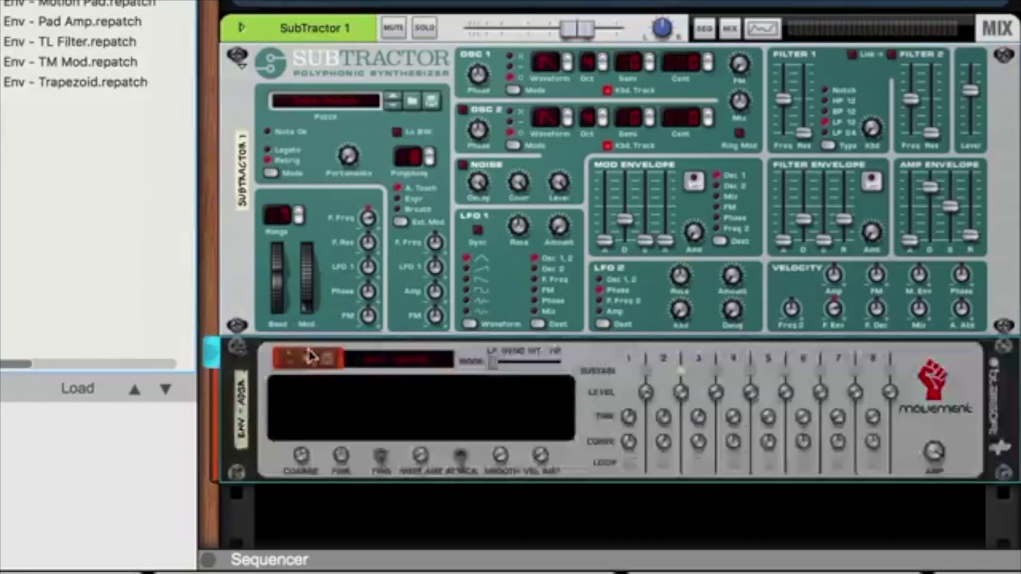
pyautogui.press('Tab')
pyautogui.moveTo(687, 416); pyautogui.dragTo(449, 114)
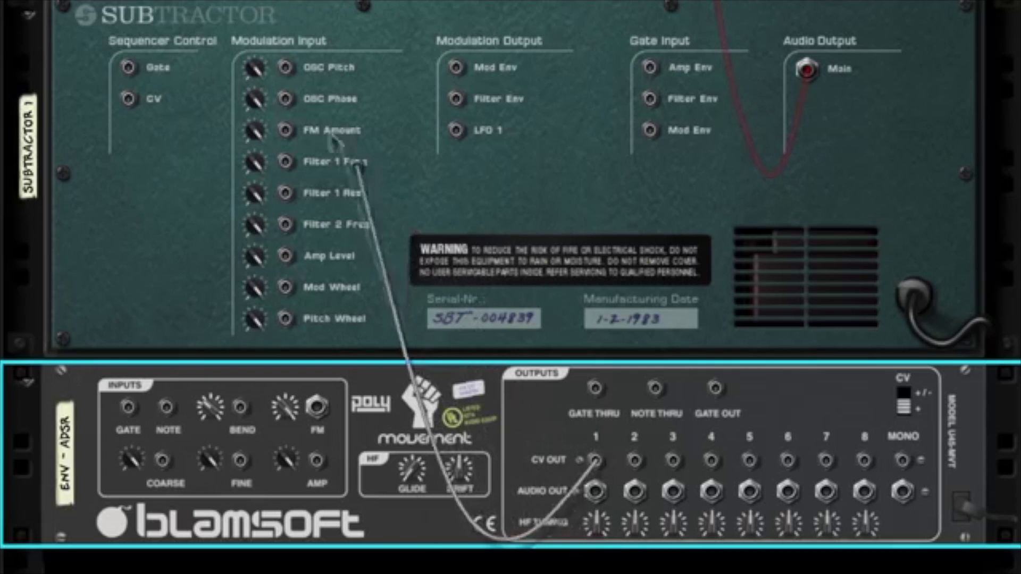
pyautogui.moveTo(291, 74); pyautogui.dragTo(286, 68)
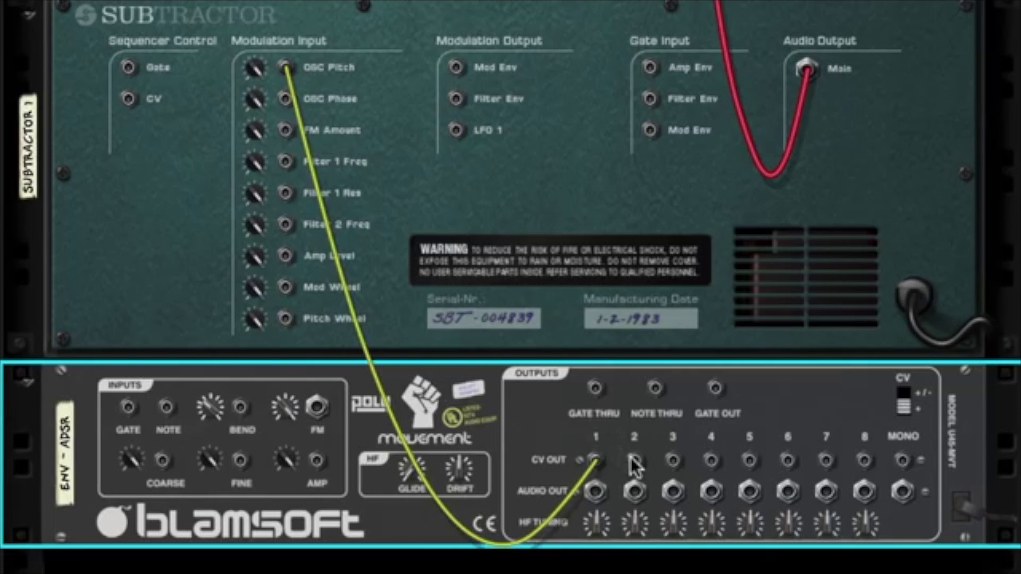
pyautogui.moveTo(632, 462); pyautogui.dragTo(285, 99)
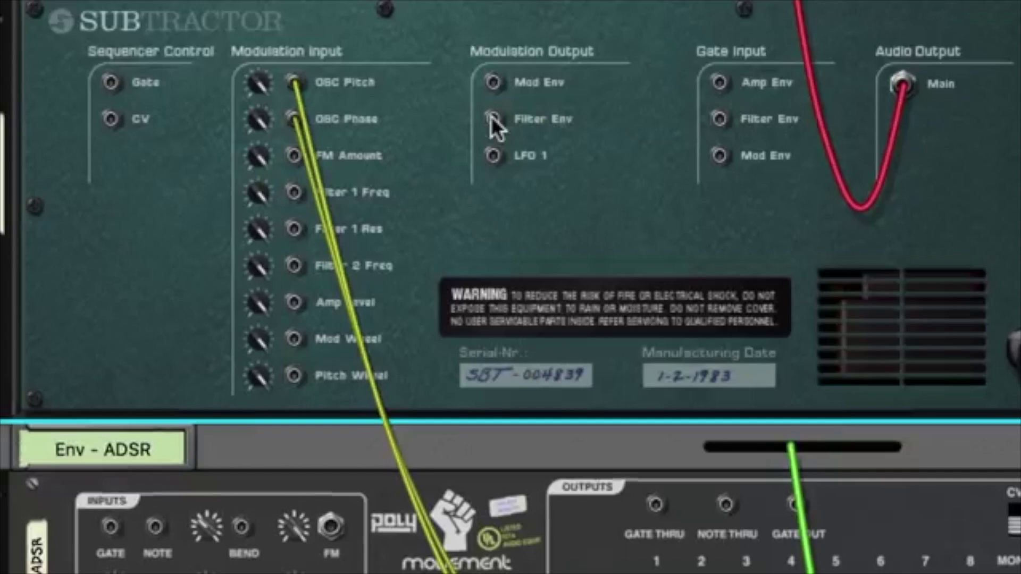
# Load the PL Crushed Pluck [AS] preset into Serum.
pyautogui.moveTo(491, 116); pyautogui.dragTo(127, 348)
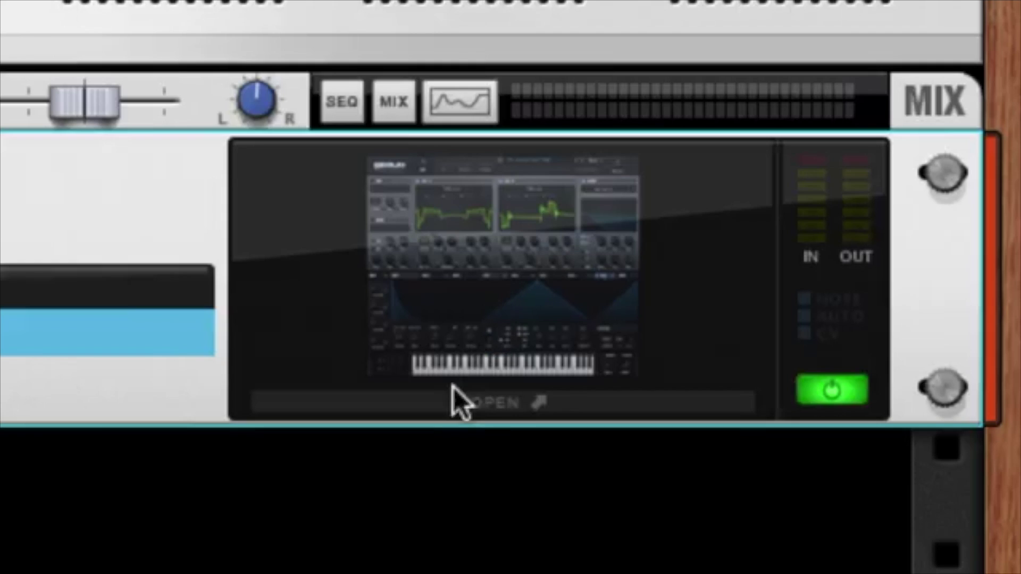
pyautogui.moveTo(426, 168)
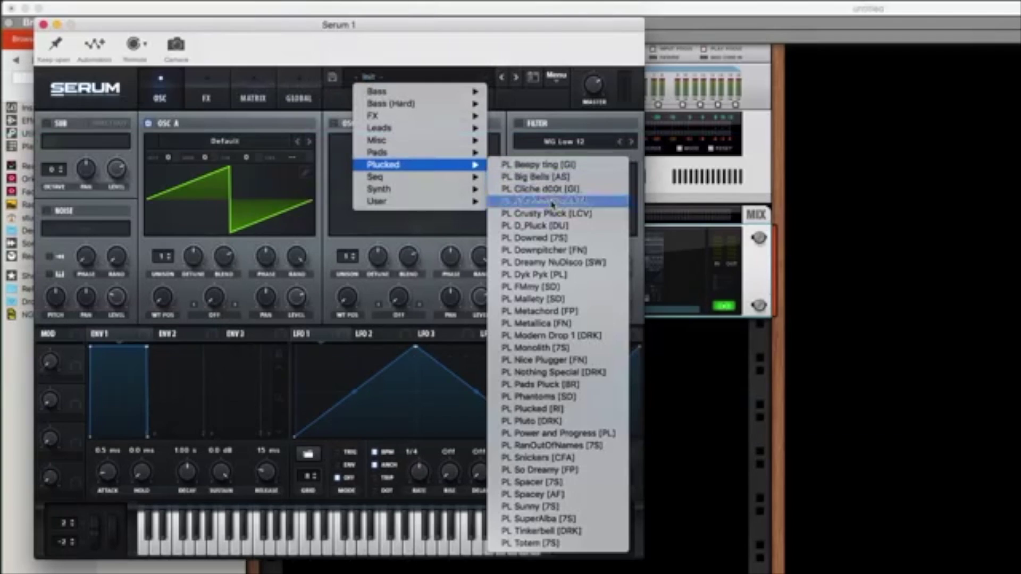
pyautogui.click(526, 201)
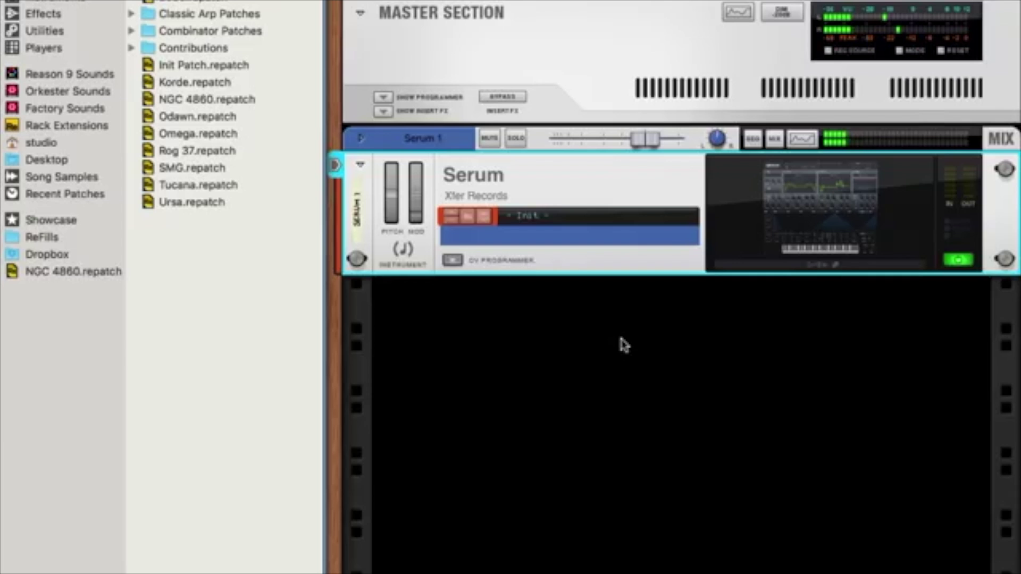
pyautogui.click(623, 344)
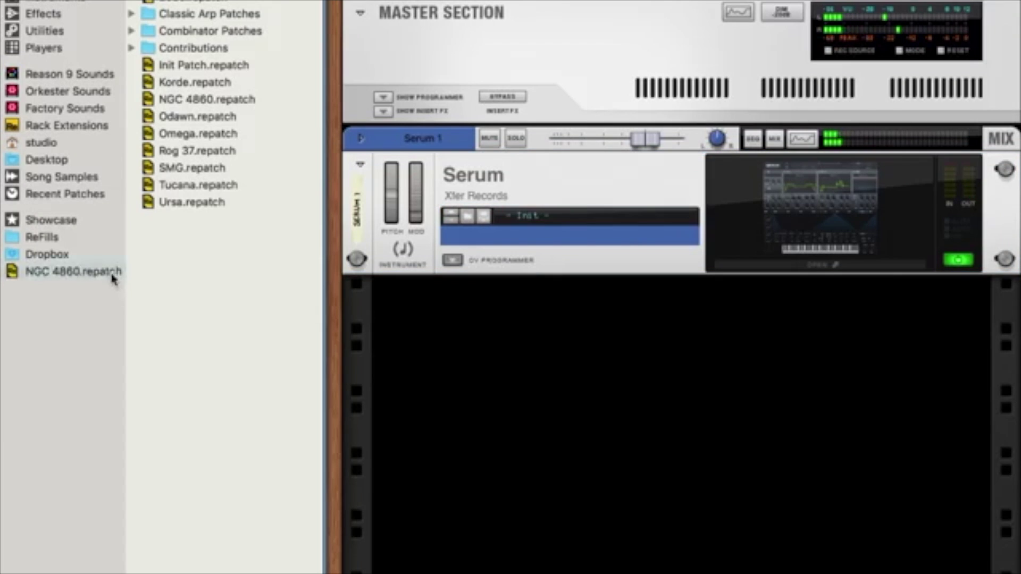
# Add the NGC 4860 Korde patch and cable its Gate and Note out 1 into Serum's Gate and CV inputs.
pyautogui.moveTo(112, 278); pyautogui.dragTo(748, 358)
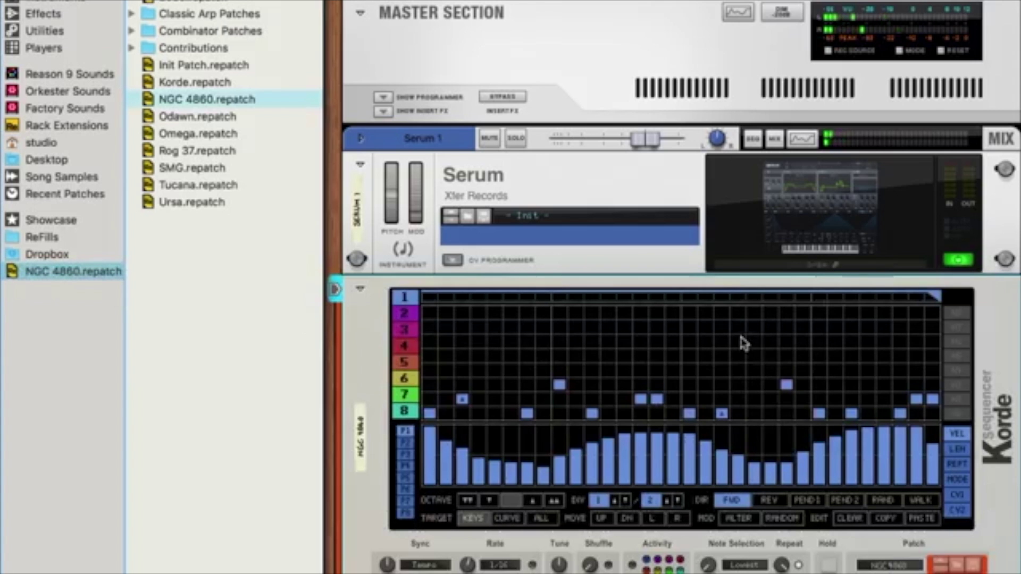
pyautogui.press('Tab')
pyautogui.moveTo(608, 334); pyautogui.dragTo(409, 208)
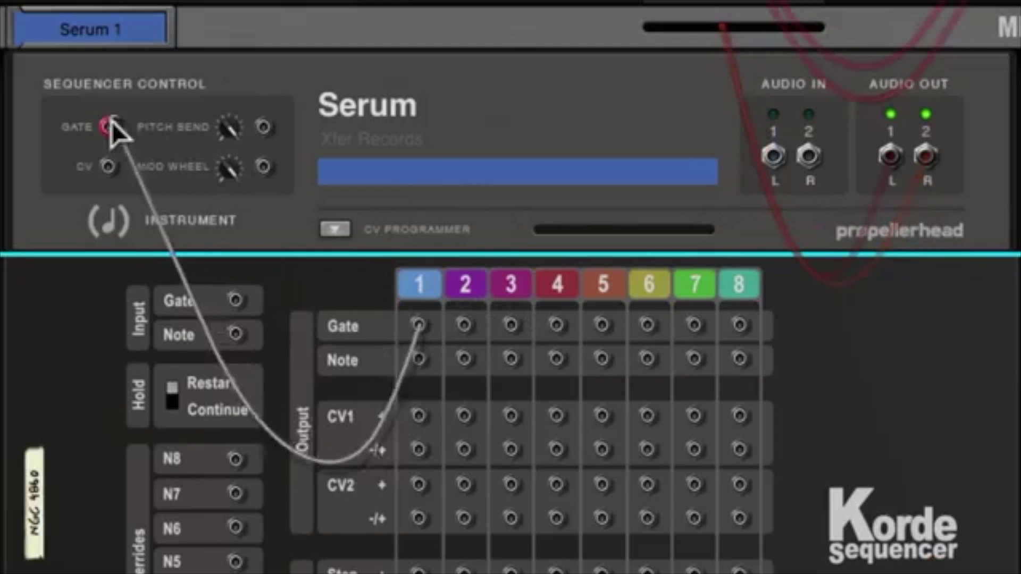
pyautogui.moveTo(108, 167); pyautogui.dragTo(419, 359)
pyautogui.press('Tab')
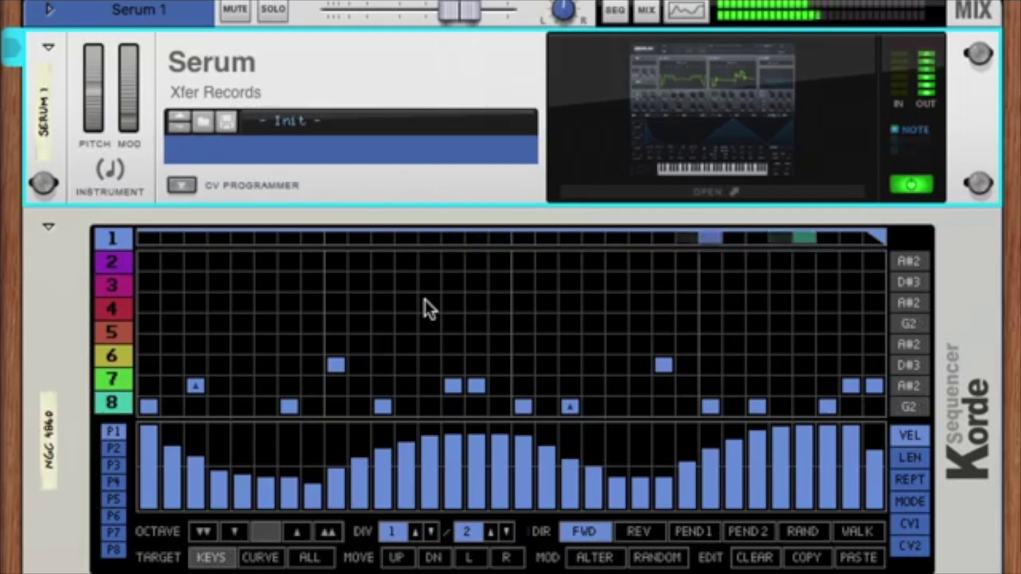
# Stop playback, expand Serum's CV Programmer, and patch a Pulsar Dual LFO into Modulation CV In 1.
pyautogui.press('space')
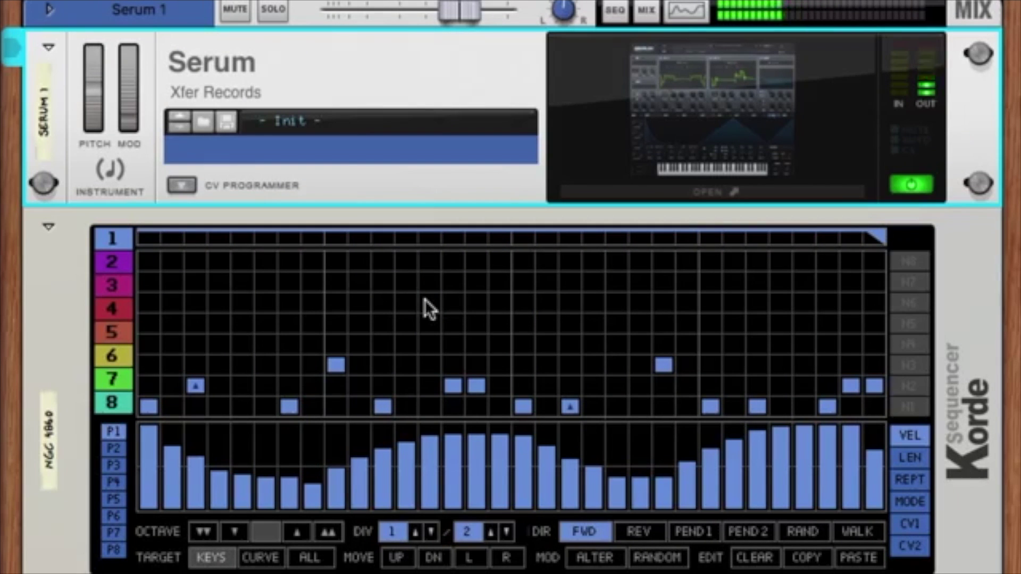
pyautogui.click(181, 184)
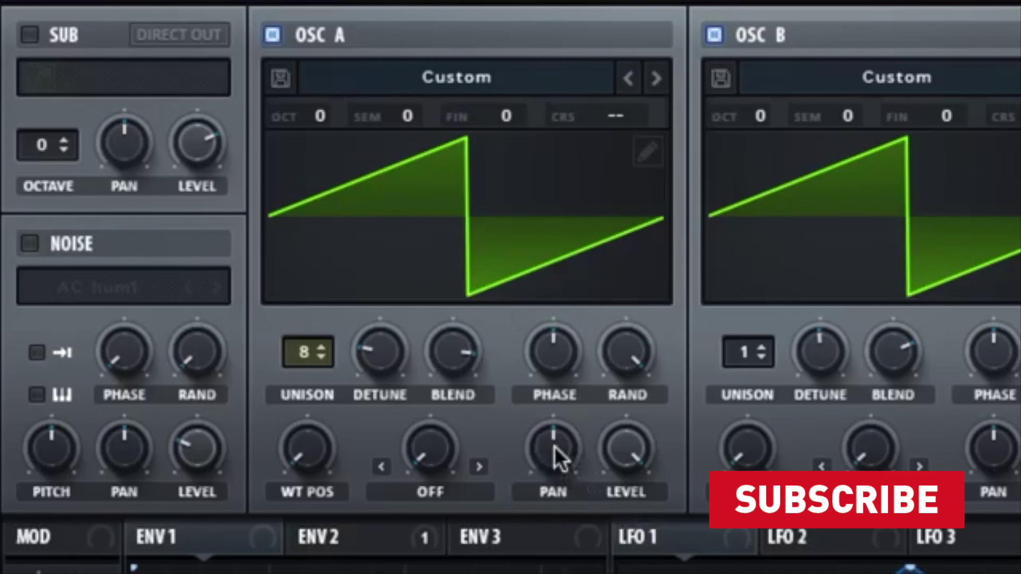
pyautogui.moveTo(556, 451)
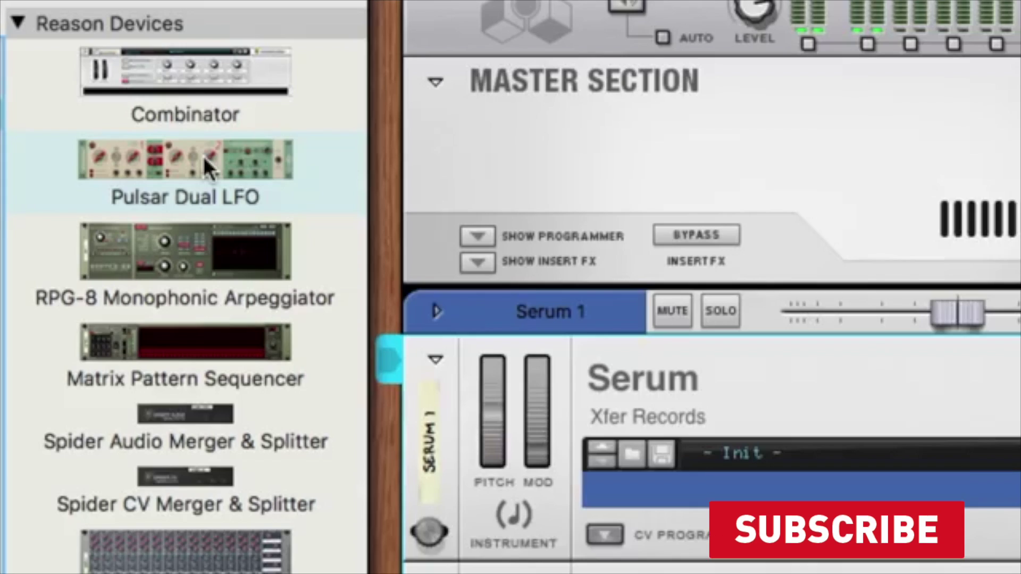
pyautogui.moveTo(203, 154); pyautogui.dragTo(521, 255)
pyautogui.press('Tab')
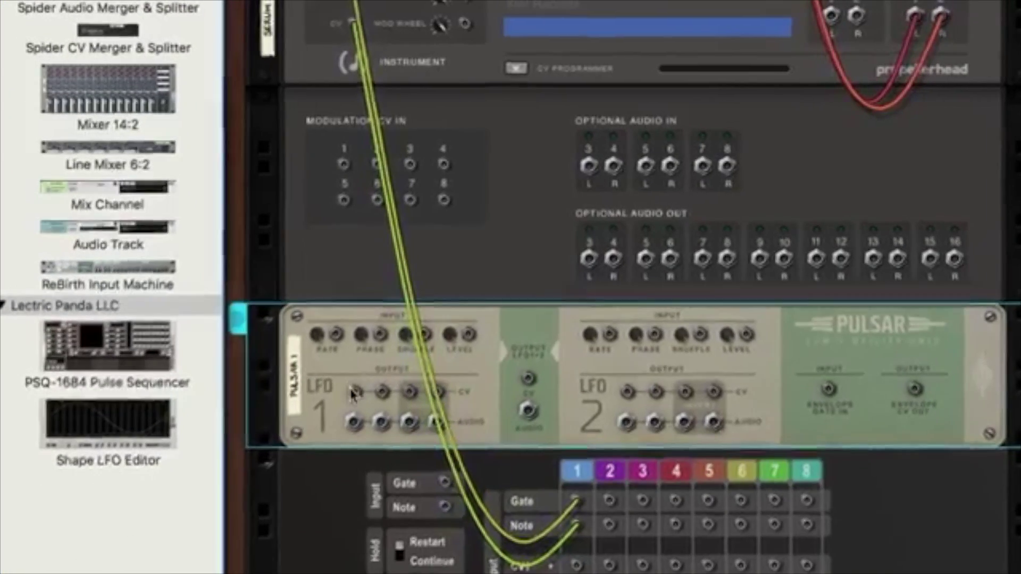
pyautogui.moveTo(352, 394); pyautogui.dragTo(345, 172)
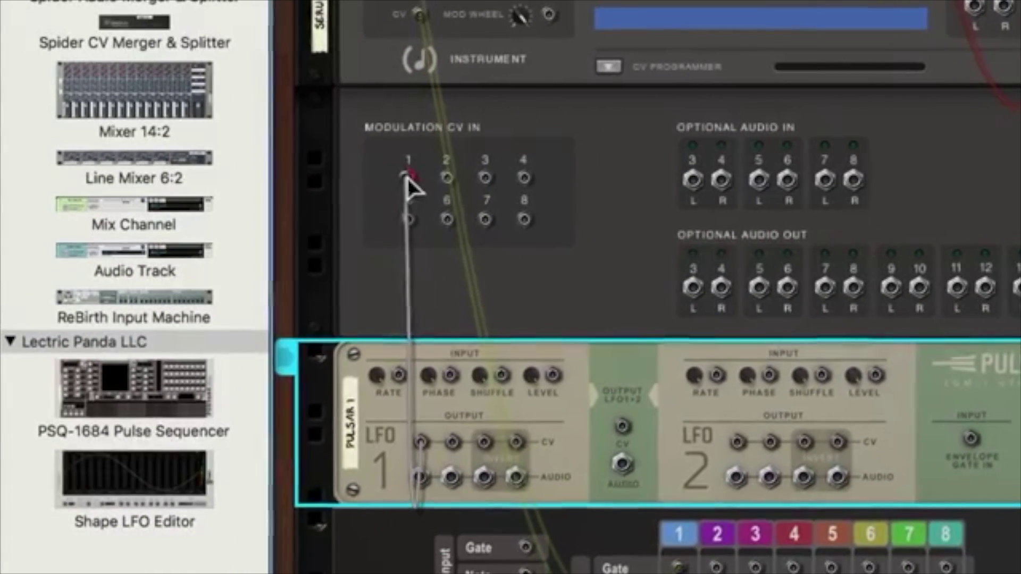
pyautogui.moveTo(406, 177); pyautogui.dragTo(408, 178)
pyautogui.press('Tab')
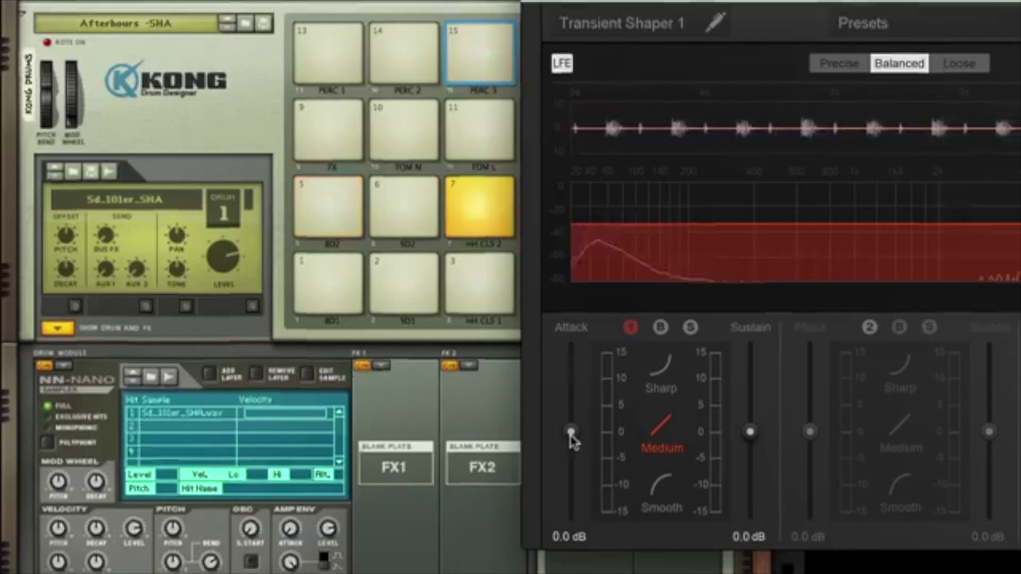
# Raise the transient attack to 9.0 dB, add Serum to the rack and boost its Pulse amount.
pyautogui.moveTo(570, 432); pyautogui.dragTo(579, 392)
pyautogui.moveTo(480, 318); pyautogui.dragTo(481, 307)
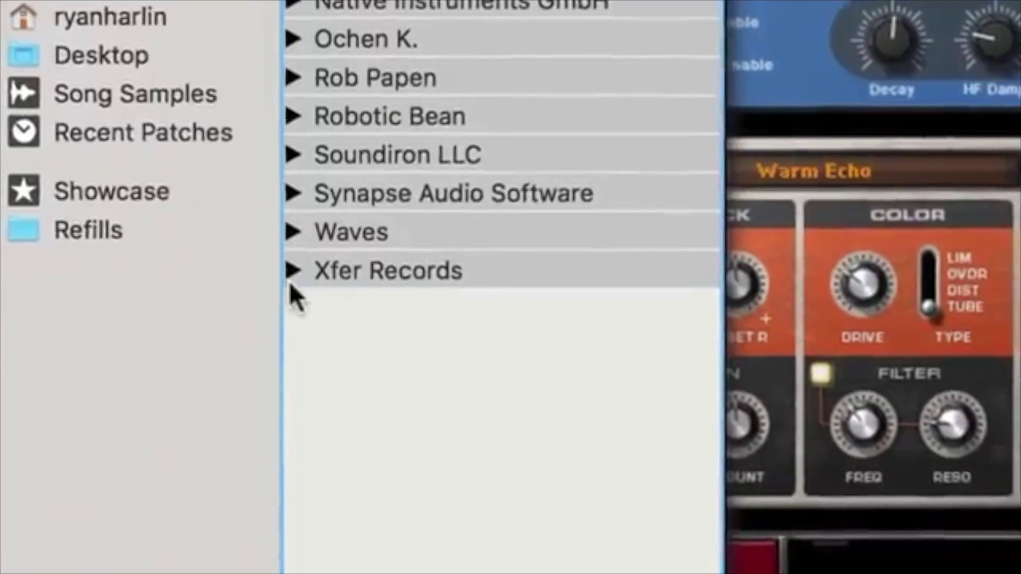
pyautogui.click(292, 271)
pyautogui.moveTo(467, 440); pyautogui.dragTo(486, 452)
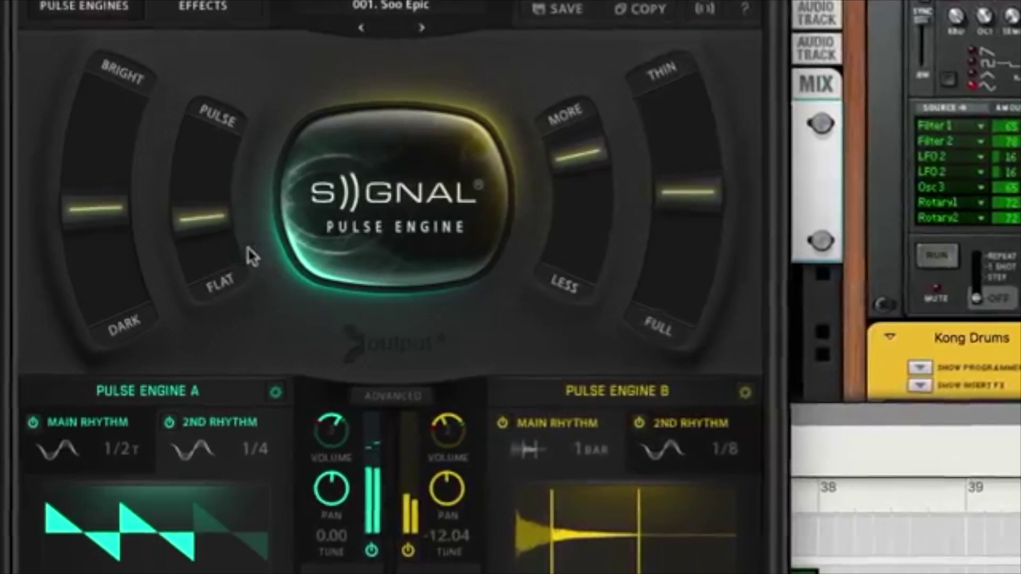
pyautogui.moveTo(248, 247); pyautogui.dragTo(226, 156)
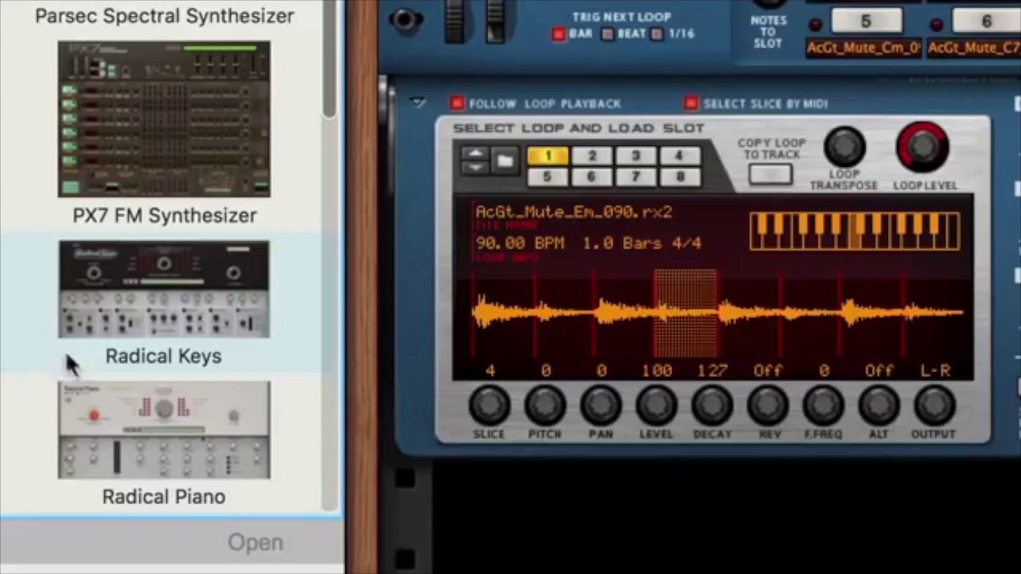
# Add Radical Piano and a Movement generator, cable CV Out 1 to OSC Pitch, load PL Crushed Pluck [AS].
pyautogui.moveTo(106, 404); pyautogui.dragTo(323, 362)
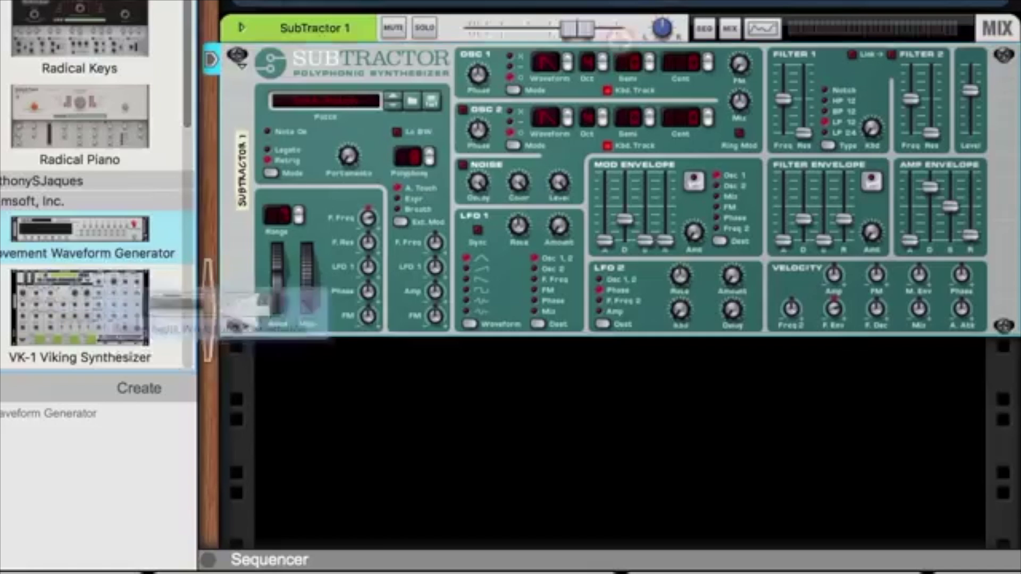
pyautogui.moveTo(209, 297); pyautogui.dragTo(311, 351)
pyautogui.press('Tab')
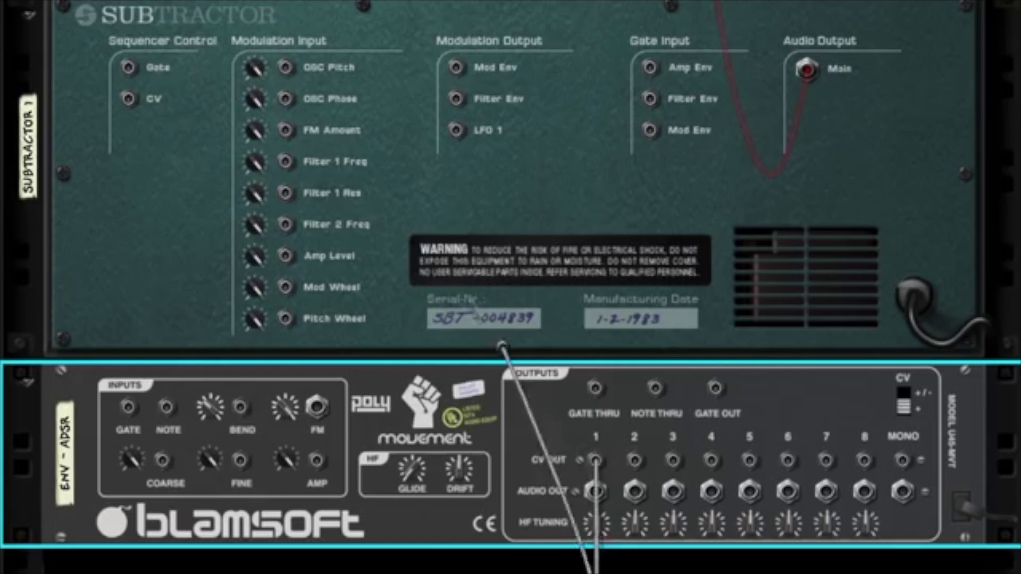
pyautogui.moveTo(501, 348); pyautogui.dragTo(286, 67)
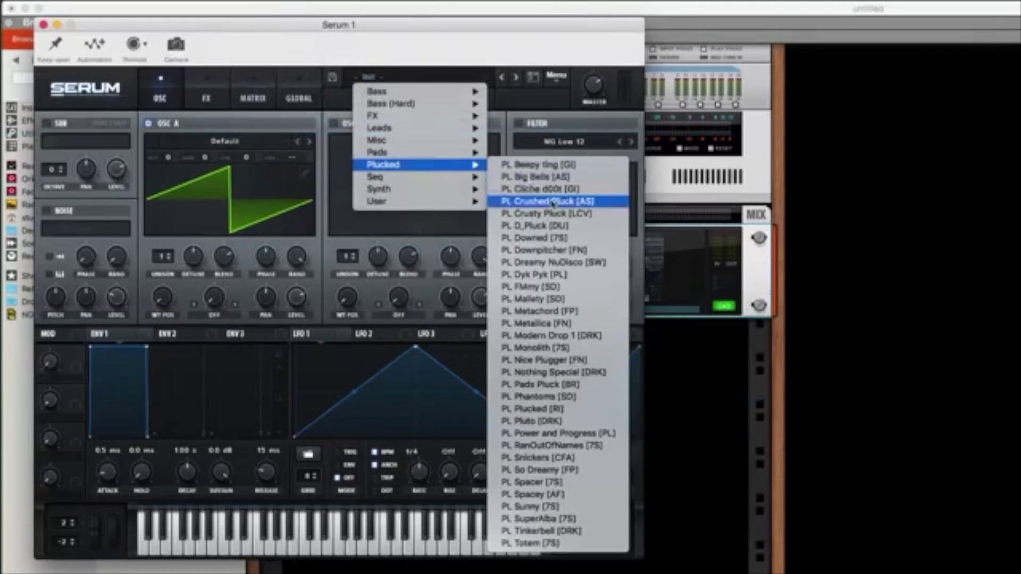
pyautogui.click(550, 201)
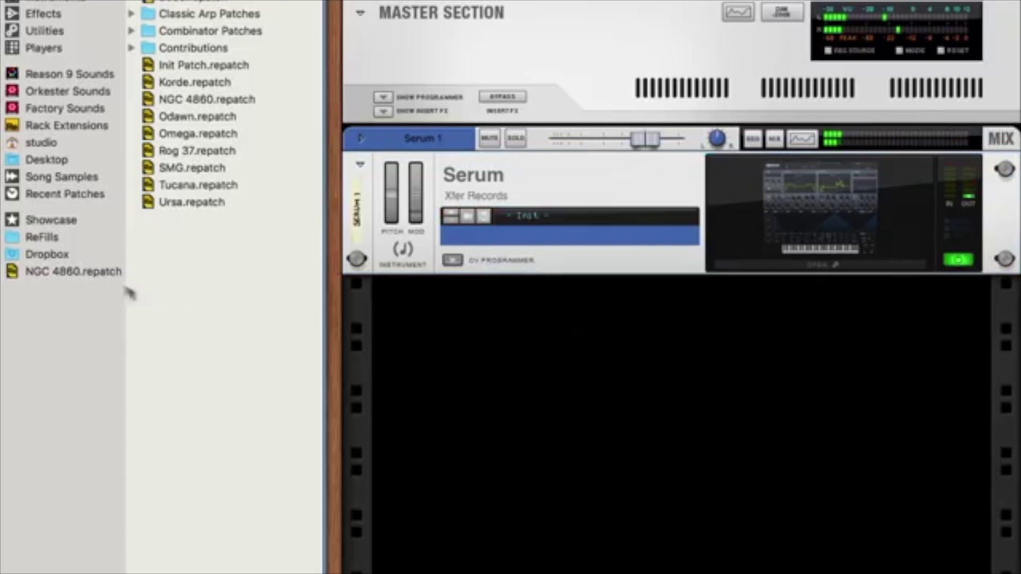
# Add the NGC 4860 Korde below Serum, patch its gate into Serum, stop playback, show the CV Programmer.
pyautogui.click(113, 274)
pyautogui.moveTo(86, 276); pyautogui.dragTo(751, 361)
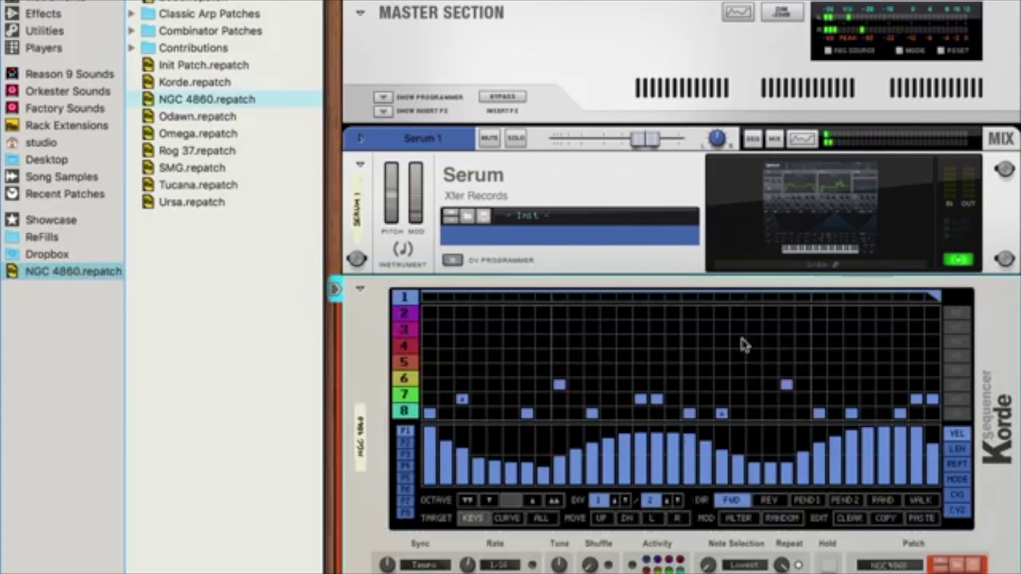
pyautogui.press('Tab')
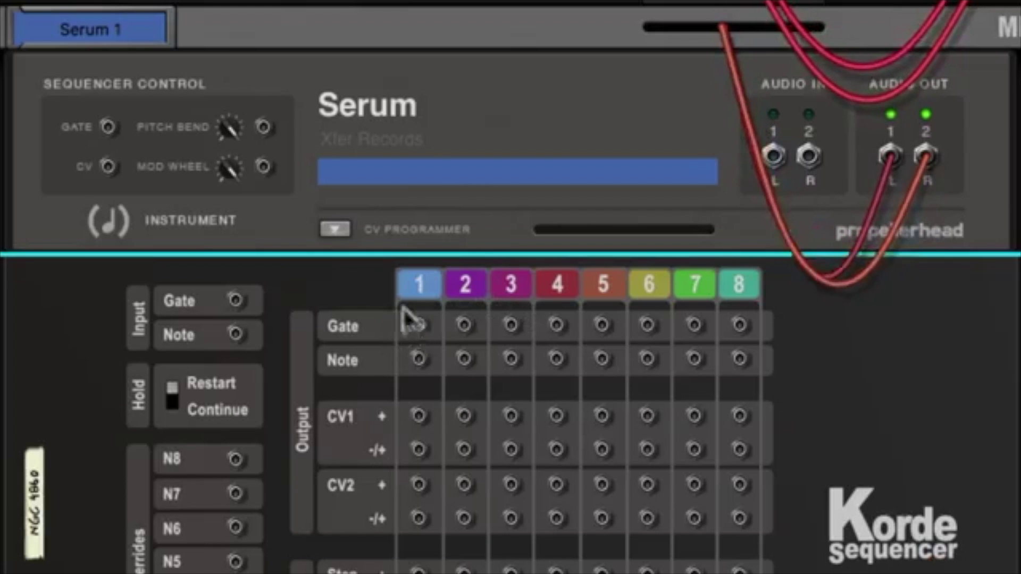
pyautogui.moveTo(418, 324); pyautogui.dragTo(418, 359)
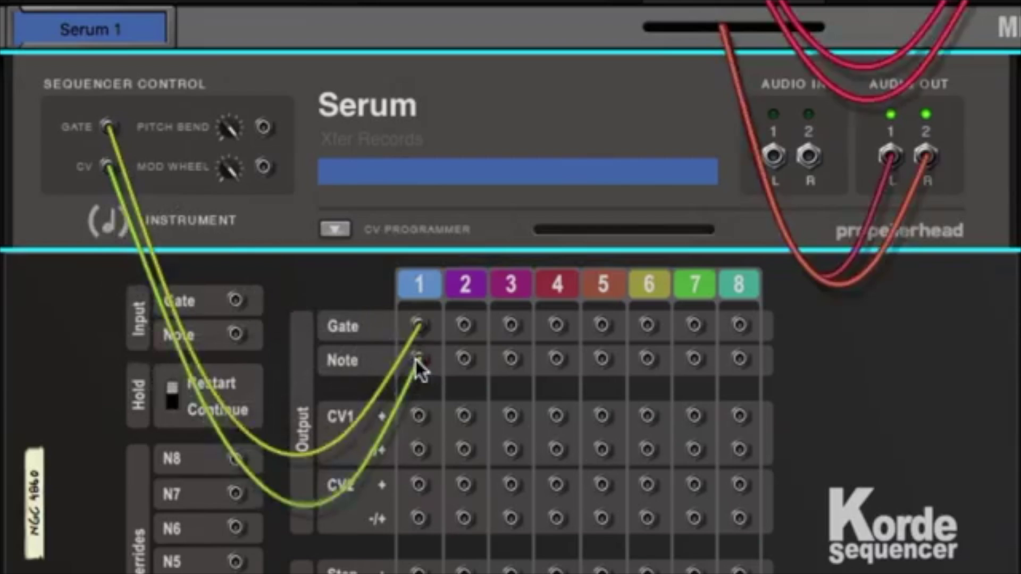
pyautogui.press('Tab')
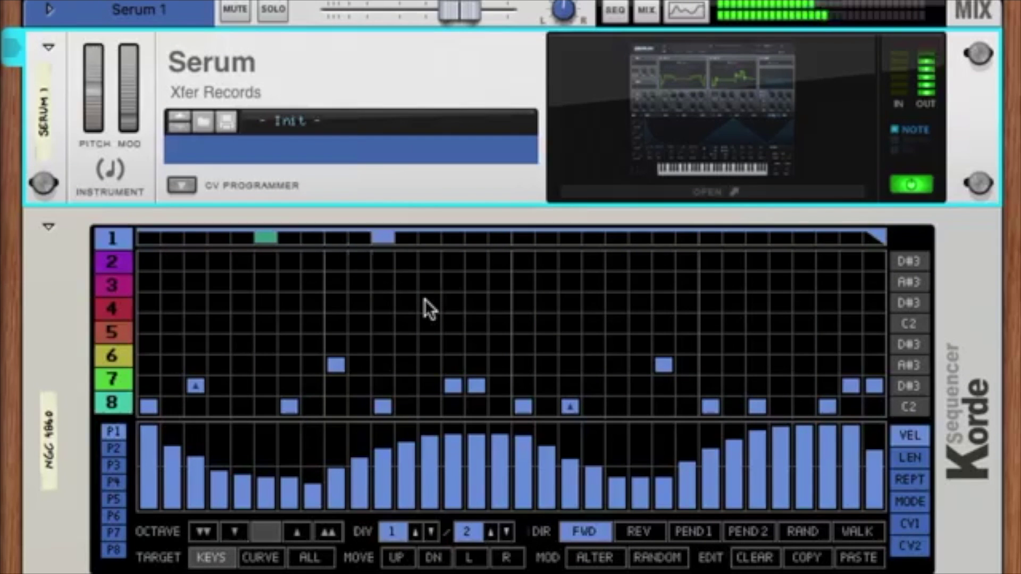
pyautogui.press('space')
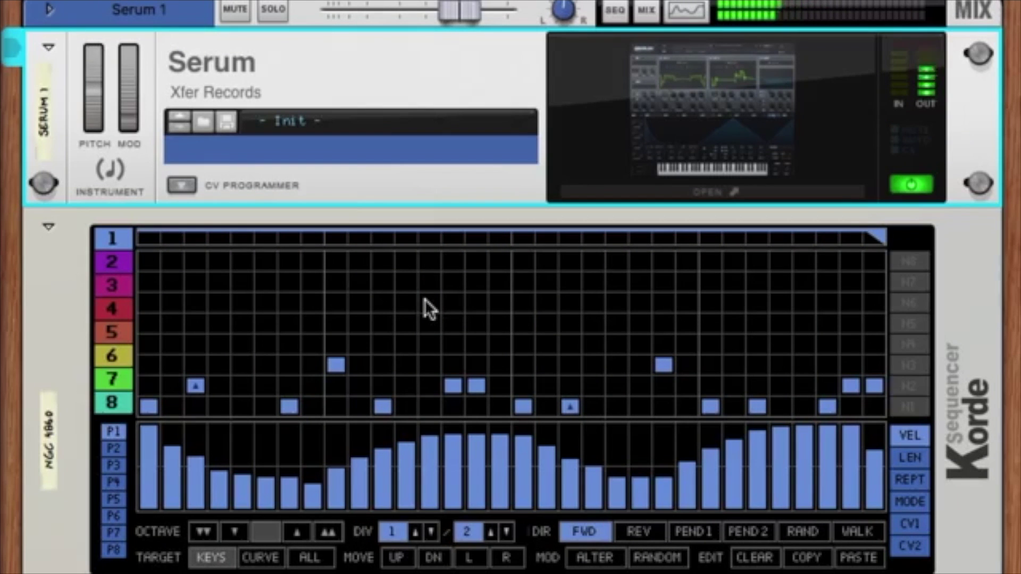
pyautogui.click(184, 184)
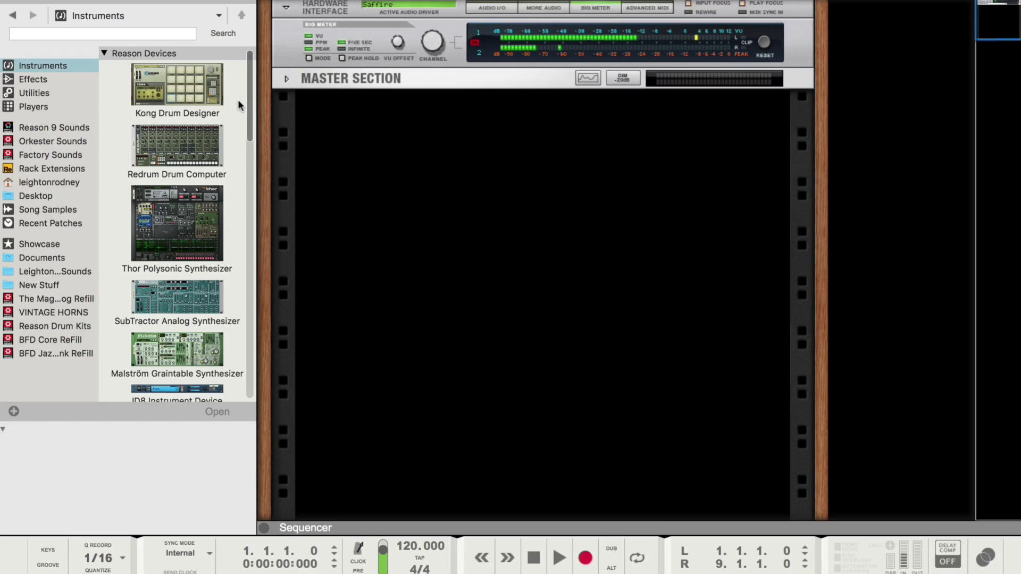
# Scroll the Instruments browser down to the VST plugin sections.
pyautogui.scroll(-5, 238, 100)
pyautogui.scroll(-9, 237, 100)
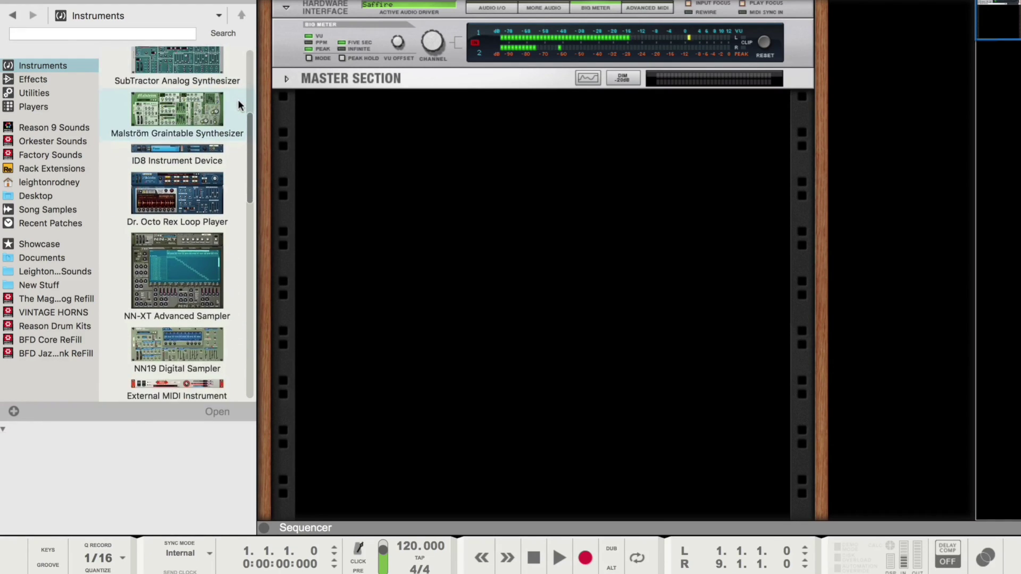
pyautogui.scroll(-3, 237, 100)
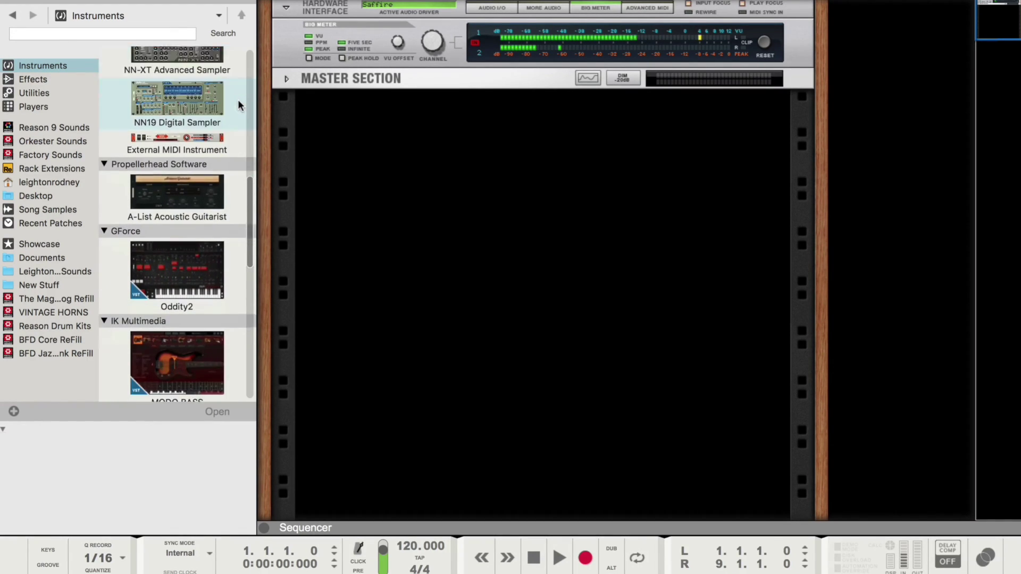
pyautogui.scroll(-2, 238, 100)
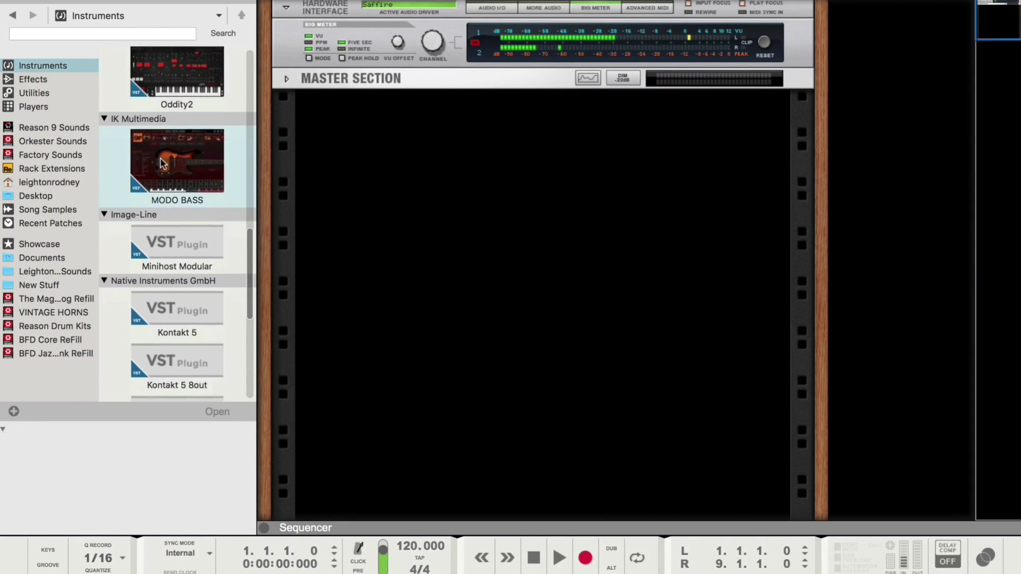
pyautogui.scroll(5, 160, 158)
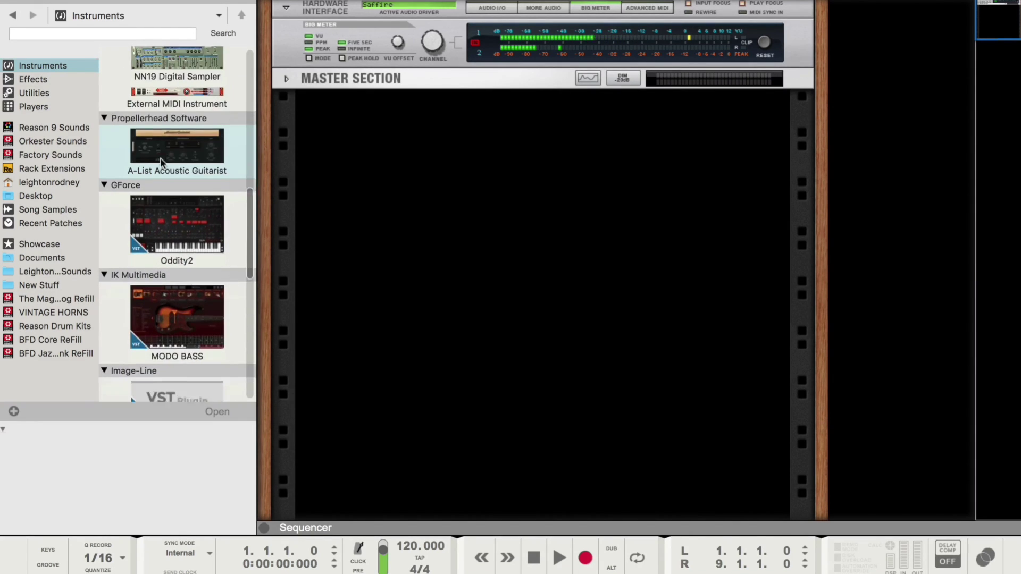
pyautogui.scroll(-3, 161, 158)
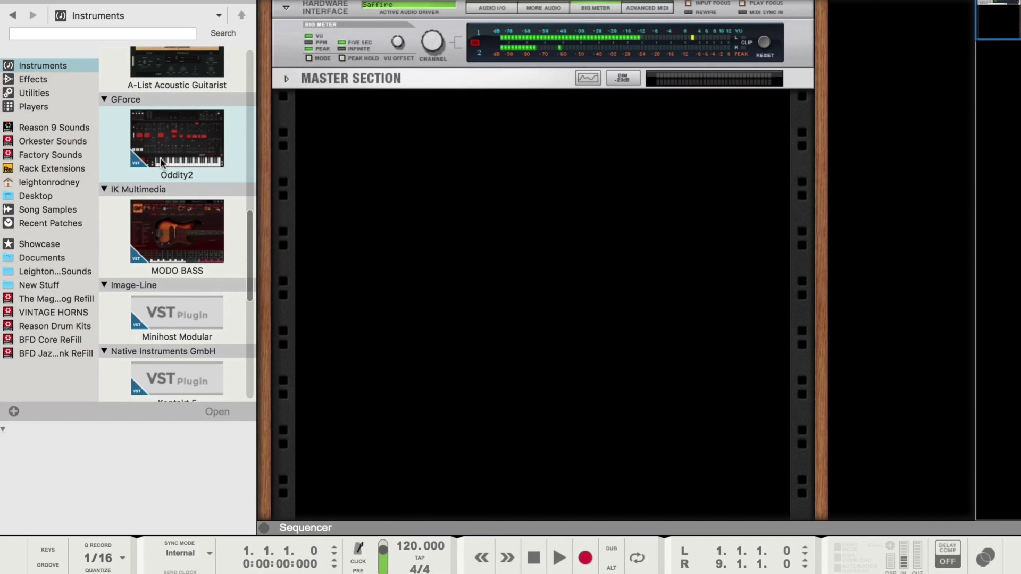
pyautogui.scroll(2, 161, 157)
pyautogui.scroll(-2, 160, 158)
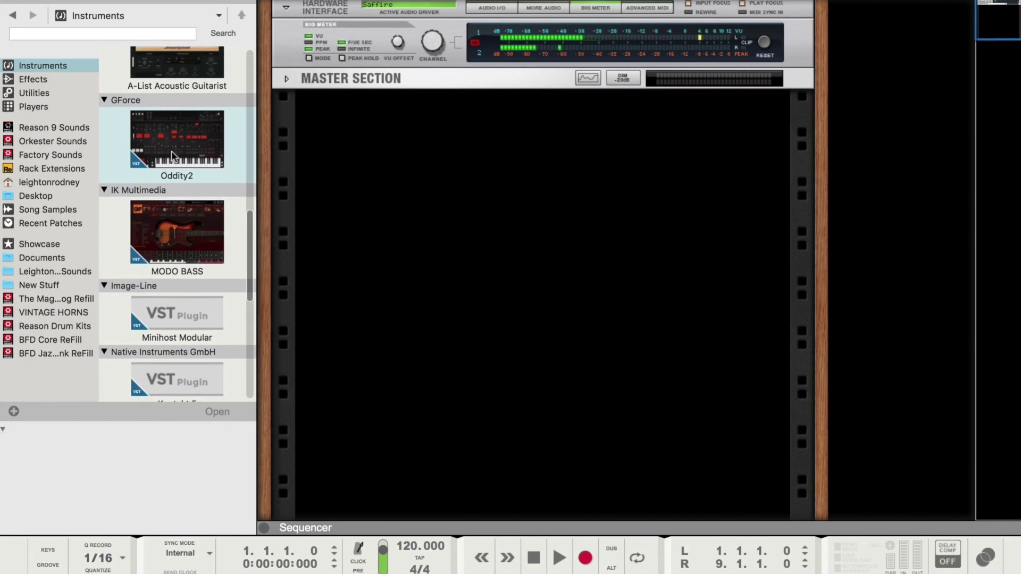
pyautogui.scroll(-3, 182, 221)
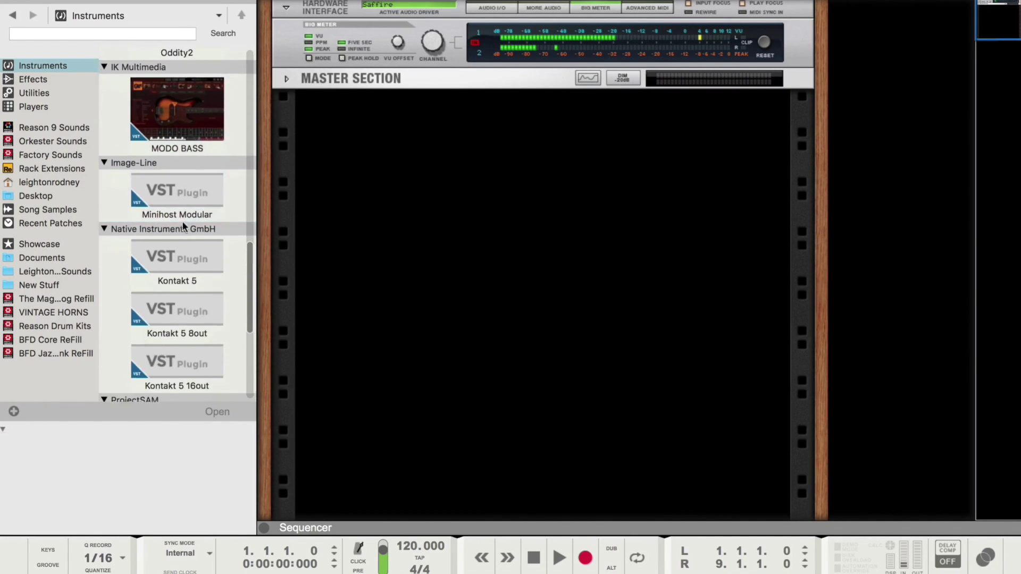
# Browse the Minihost Modular, Kontakt 5 8out, Keyscape, Kontakt 5 and MODO BASS entries in turn.
pyautogui.click(171, 184)
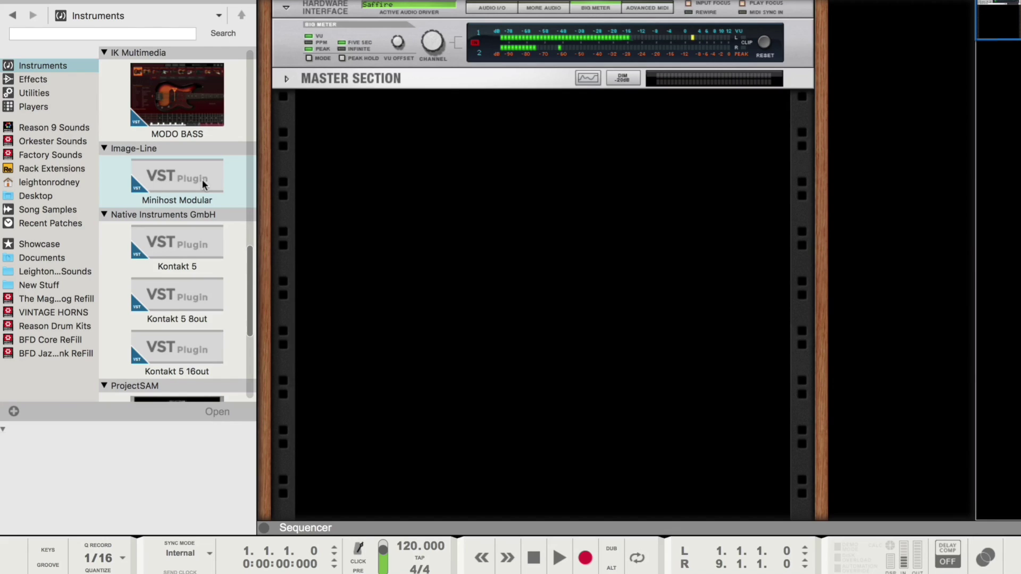
pyautogui.scroll(-3, 170, 242)
pyautogui.click(177, 235)
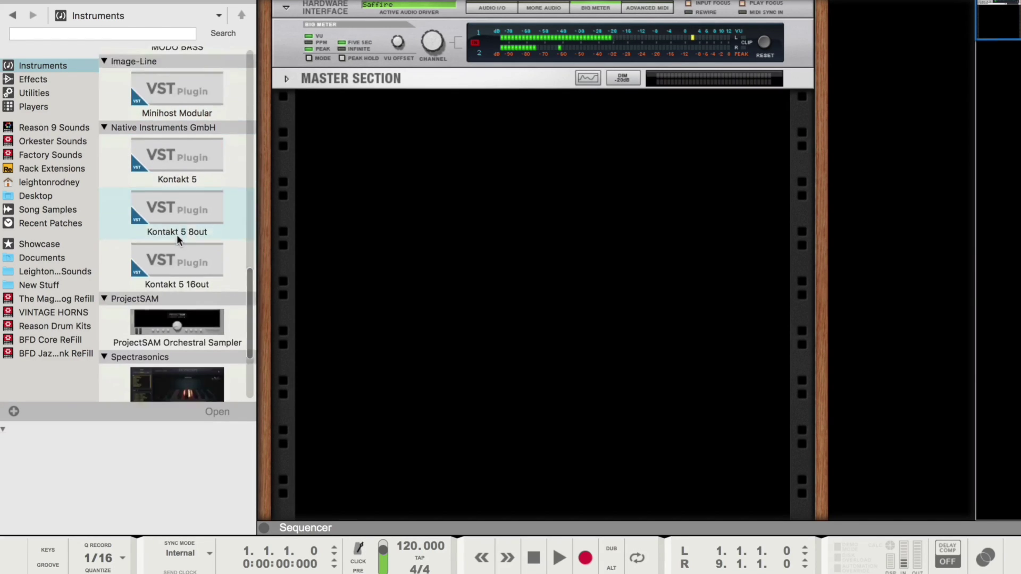
pyautogui.scroll(-4, 177, 235)
pyautogui.click(179, 240)
pyautogui.scroll(5, 176, 235)
pyautogui.click(166, 213)
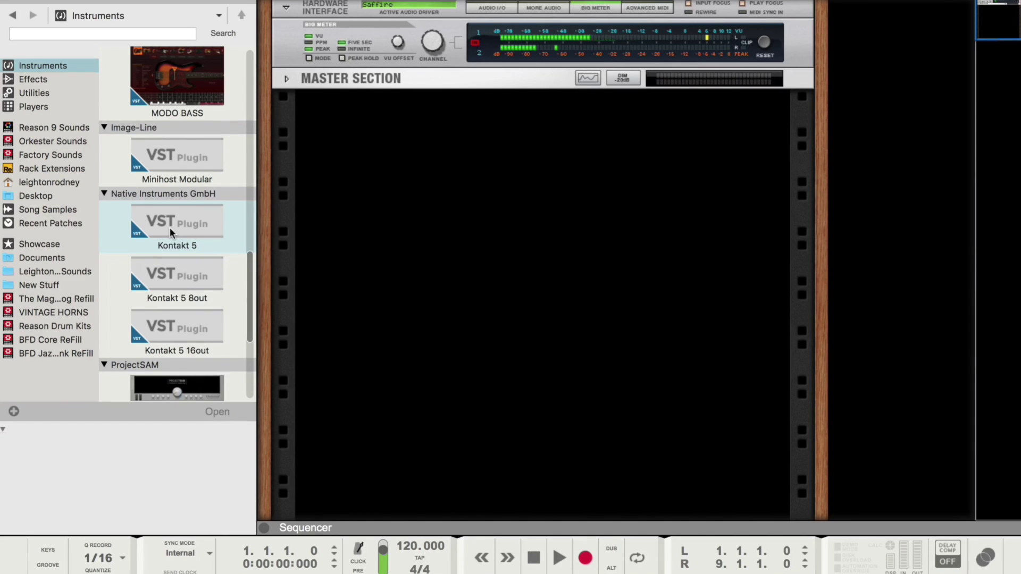
pyautogui.scroll(2, 170, 228)
pyautogui.click(170, 227)
pyautogui.scroll(2, 171, 227)
pyautogui.click(170, 228)
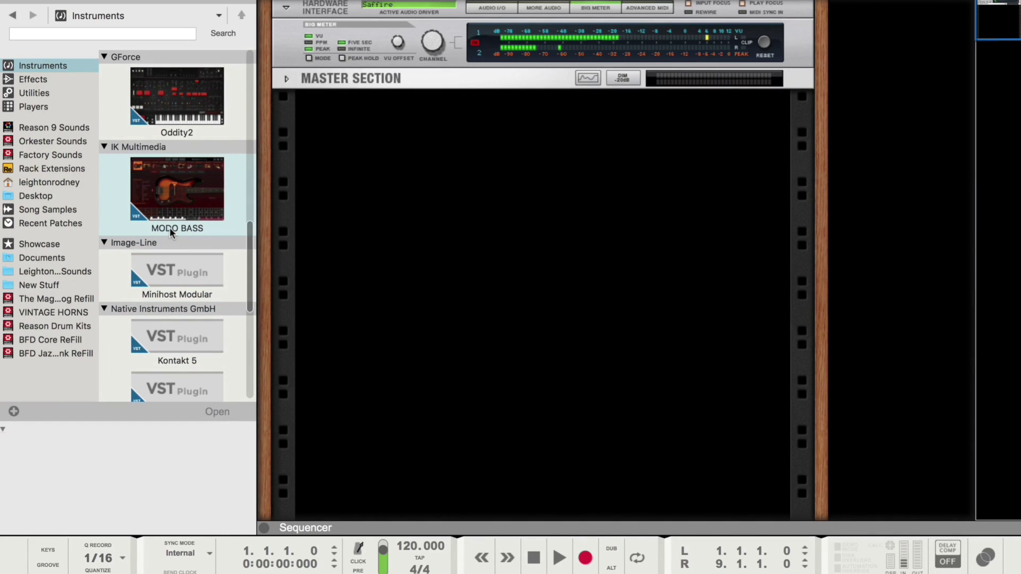
pyautogui.scroll(1, 170, 228)
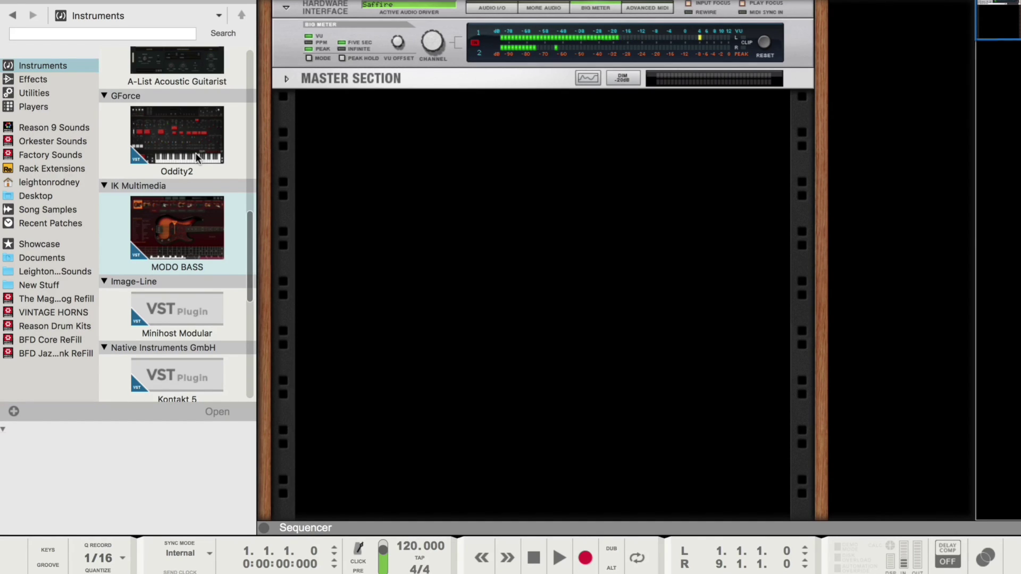
# Add Kontakt 5 from the browser into the empty rack.
pyautogui.scroll(-5, 196, 154)
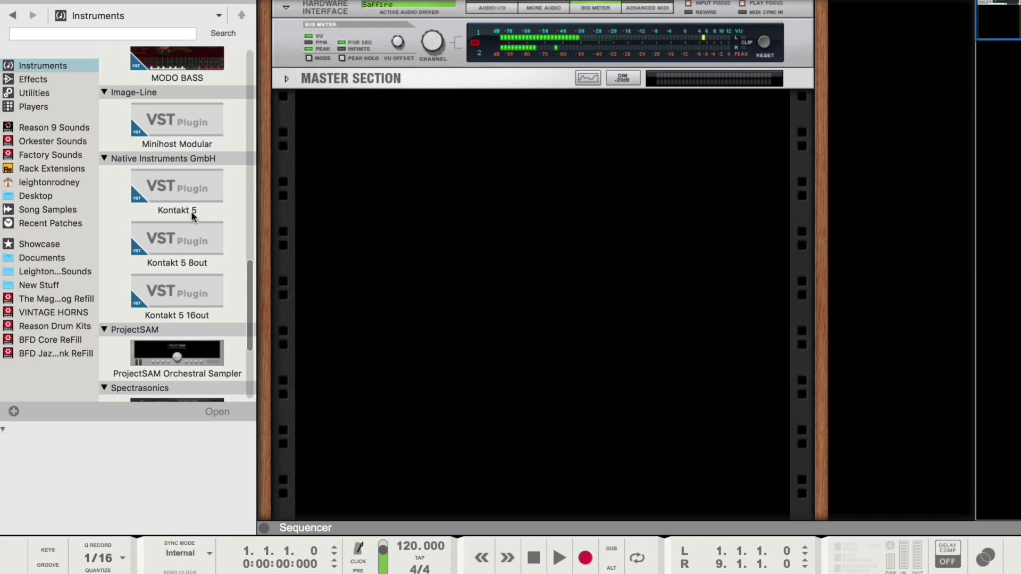
pyautogui.scroll(5, 192, 210)
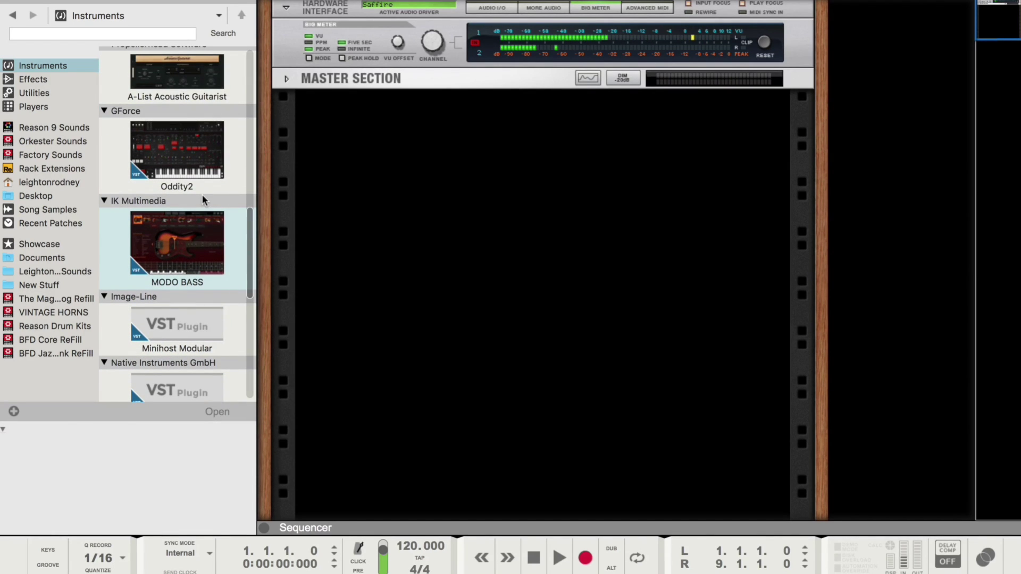
pyautogui.scroll(-5, 203, 200)
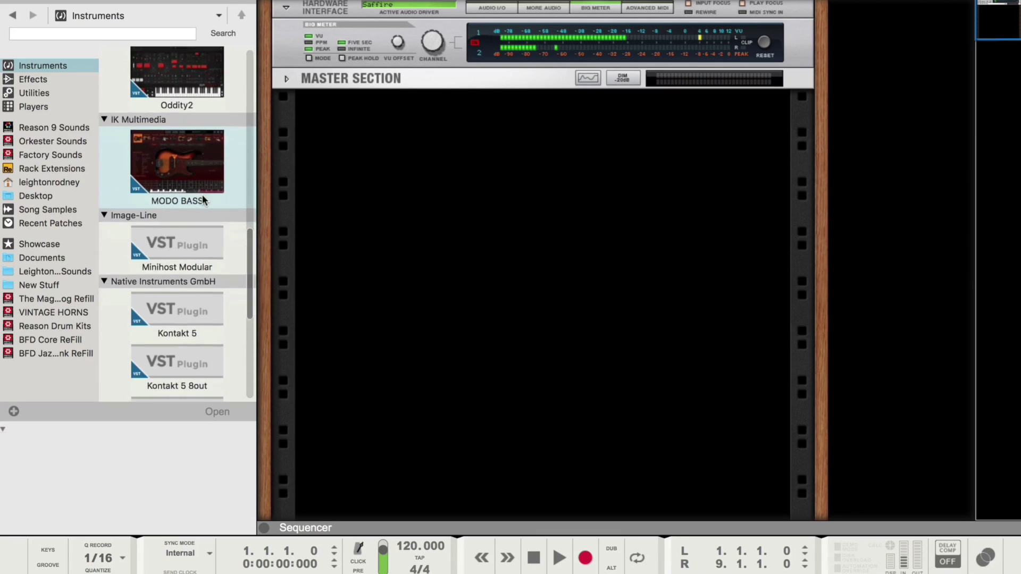
pyautogui.scroll(-5, 203, 196)
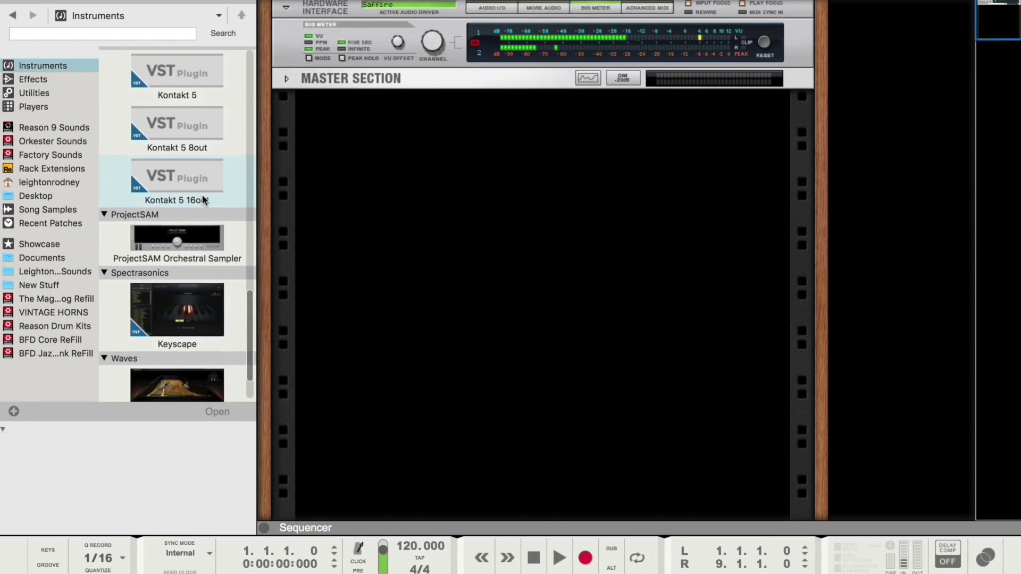
pyautogui.scroll(6, 202, 200)
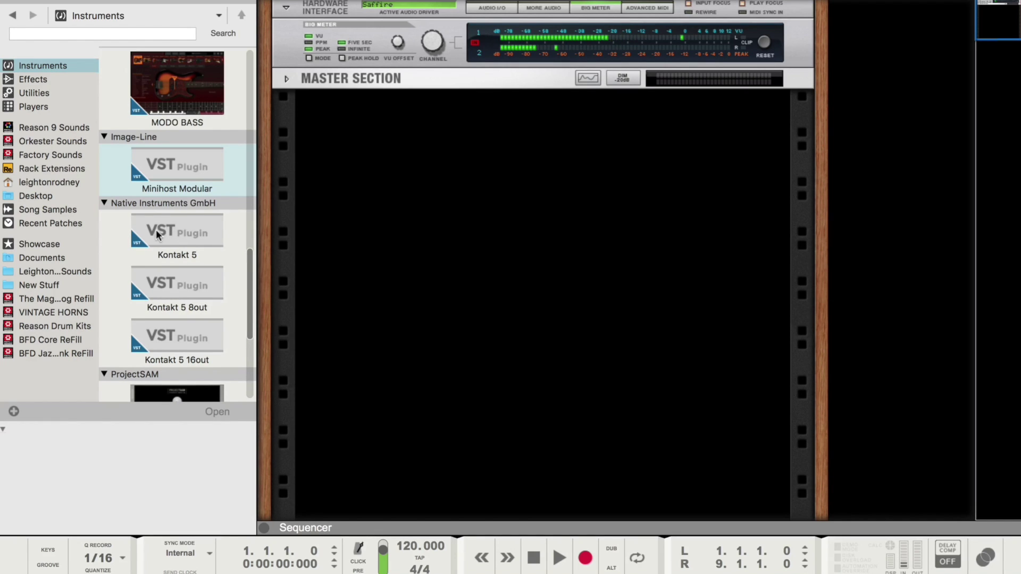
pyautogui.moveTo(158, 234); pyautogui.dragTo(600, 166)
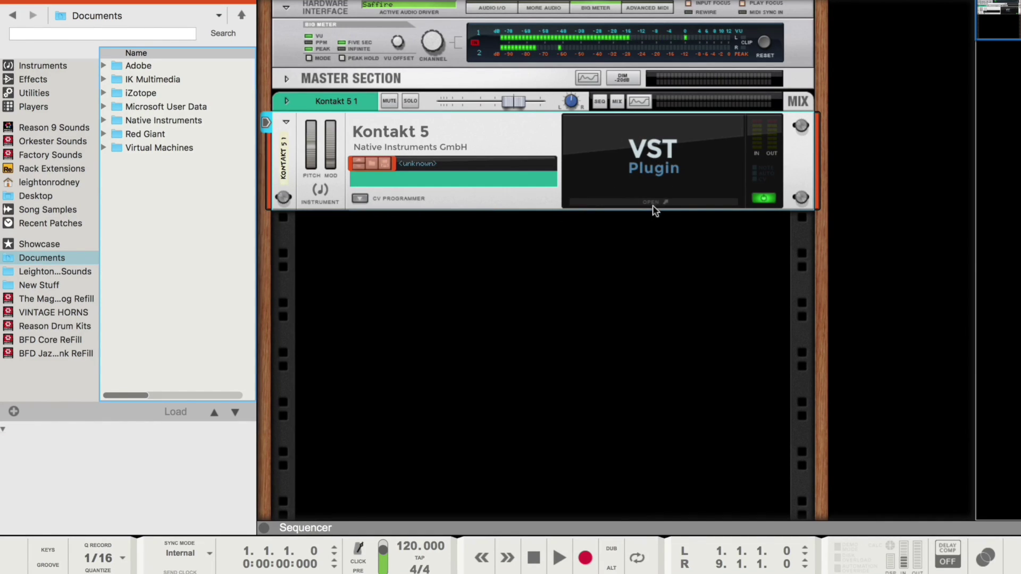
# Select the Kontakt 5 device, cycle its power off and on, and open its plugin window.
pyautogui.click(765, 200)
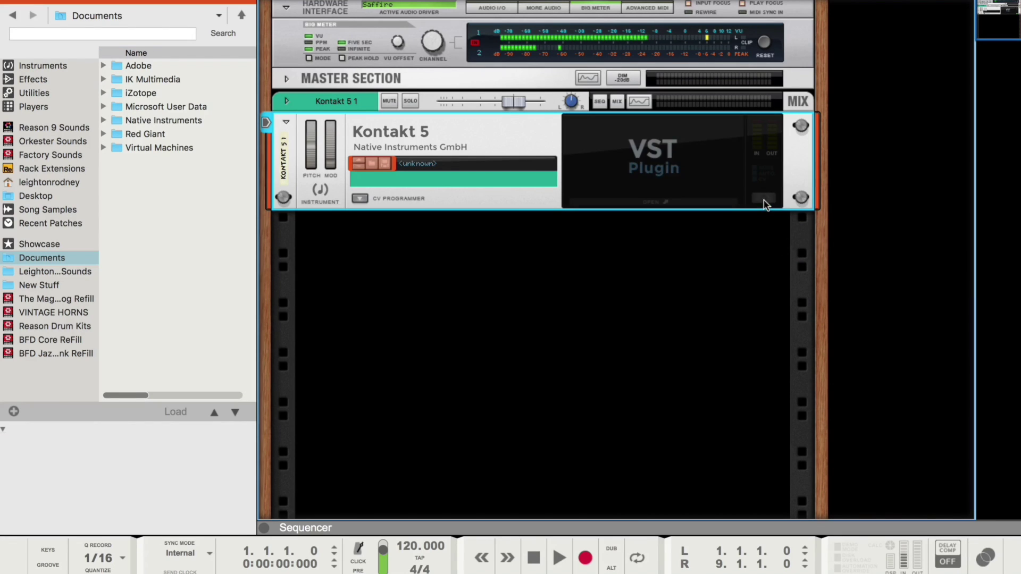
pyautogui.click(765, 200)
pyautogui.click(764, 200)
pyautogui.click(764, 199)
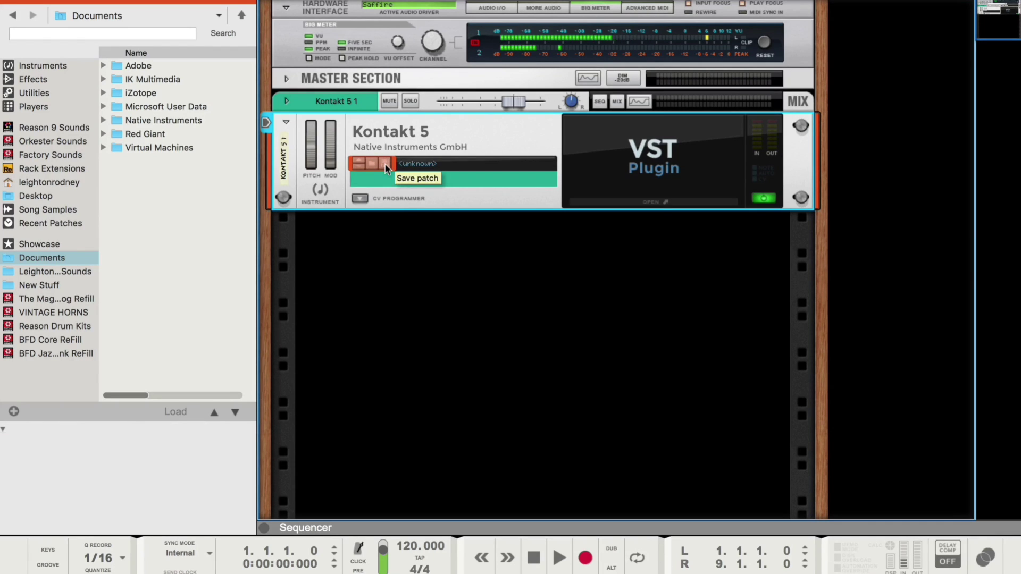
pyautogui.click(659, 204)
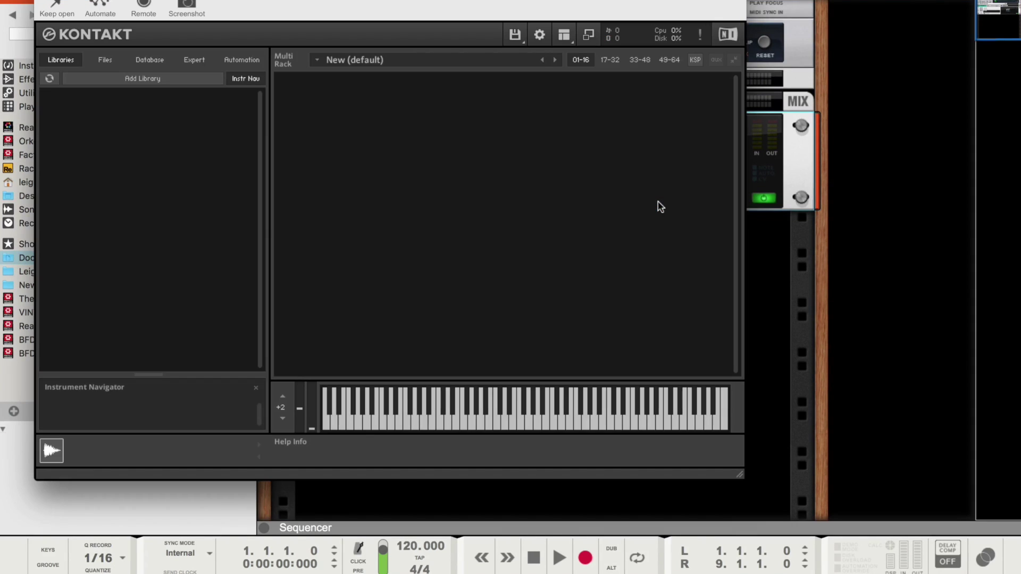
# Shift the Kontakt window right, take a Screenshot of its interface, then close the plugin window.
pyautogui.moveTo(480, 1); pyautogui.dragTo(518, 0)
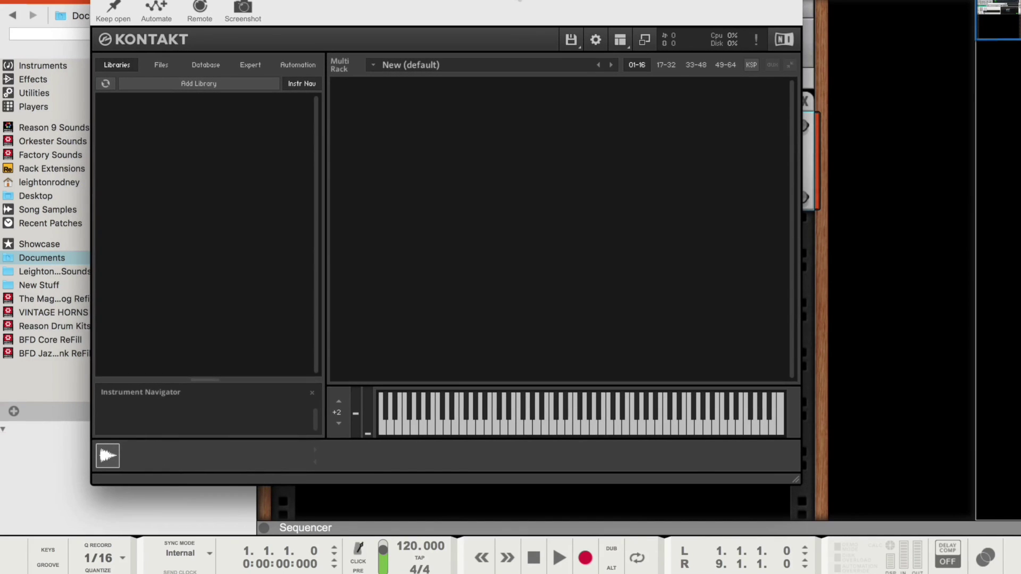
pyautogui.click(246, 12)
pyautogui.press('super+w')
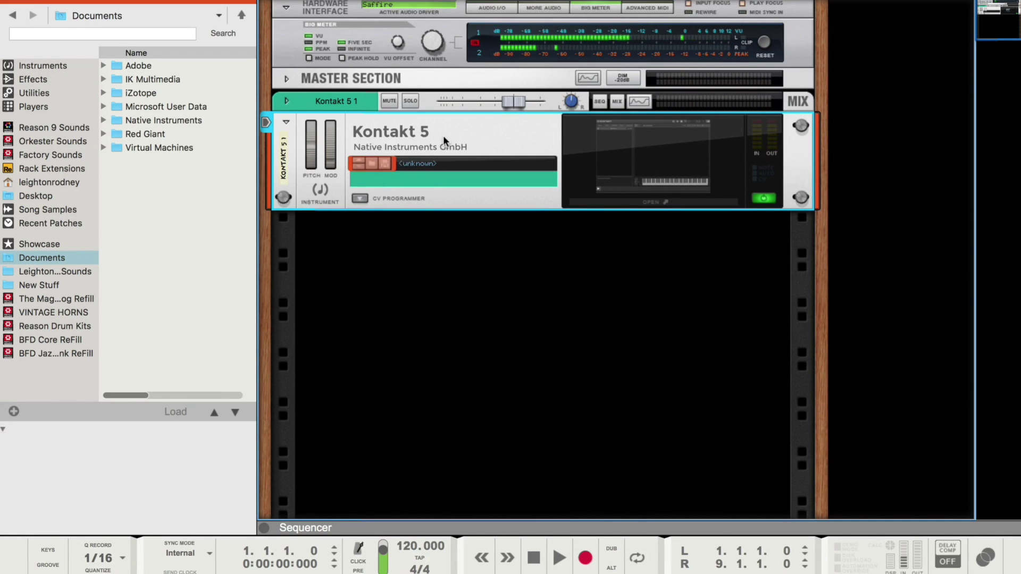
# Delete Kontakt 5, find GForce Oddity2 under Instruments, and drop it below the Master Section.
pyautogui.press('BackSpace')
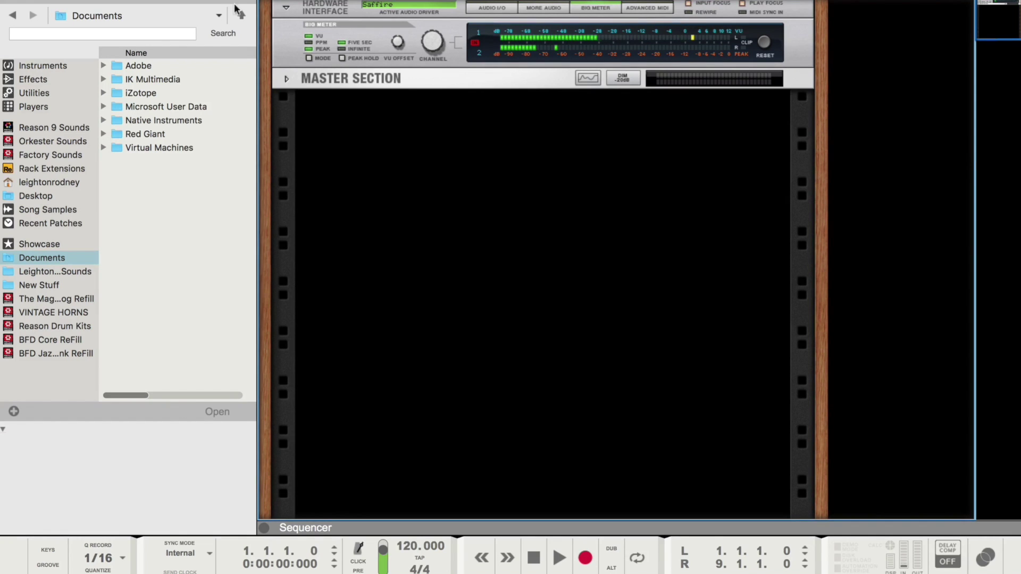
pyautogui.click(39, 67)
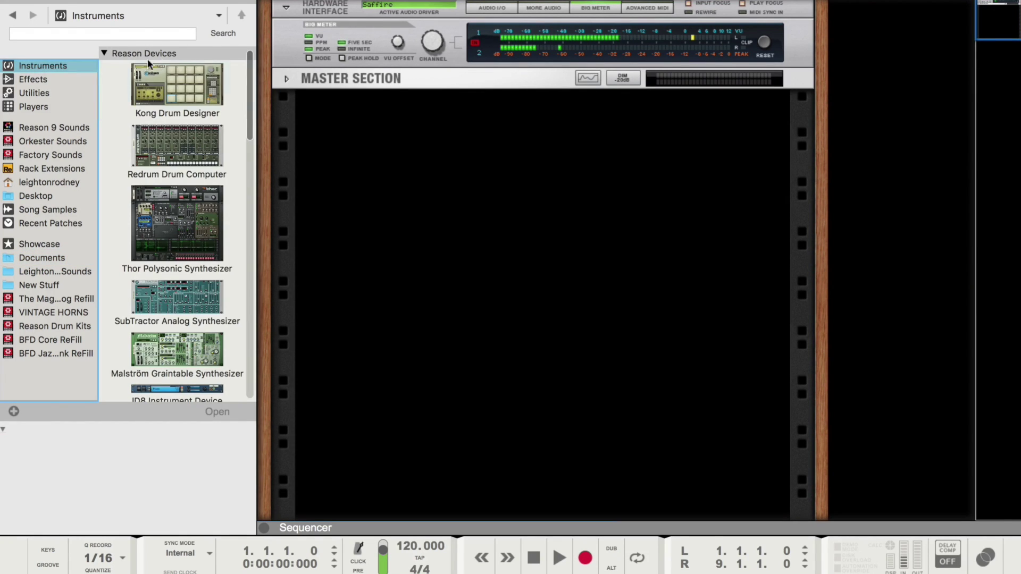
pyautogui.scroll(-3, 164, 103)
pyautogui.scroll(-15, 166, 104)
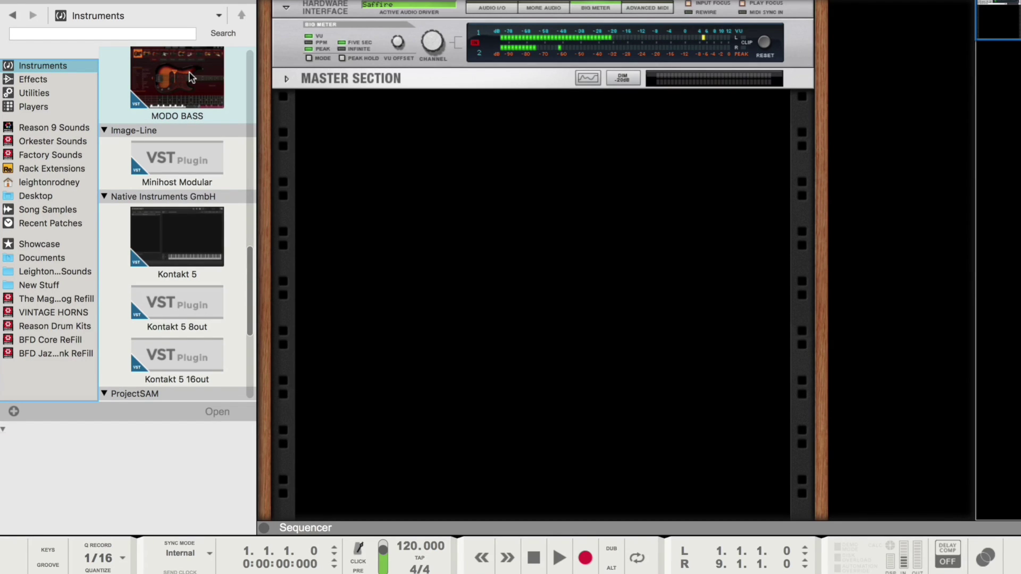
pyautogui.scroll(5, 189, 77)
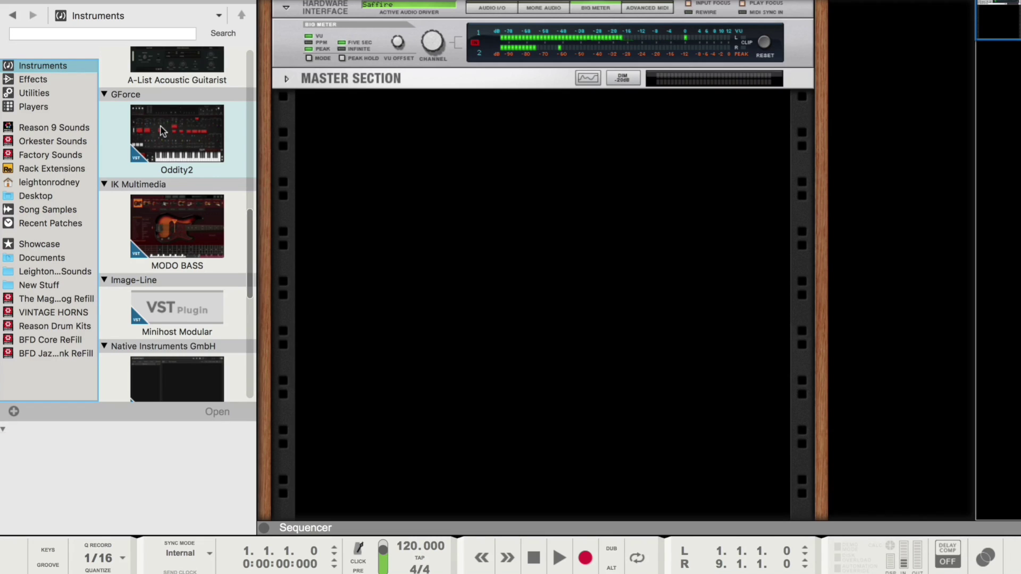
pyautogui.moveTo(162, 131); pyautogui.dragTo(502, 201)
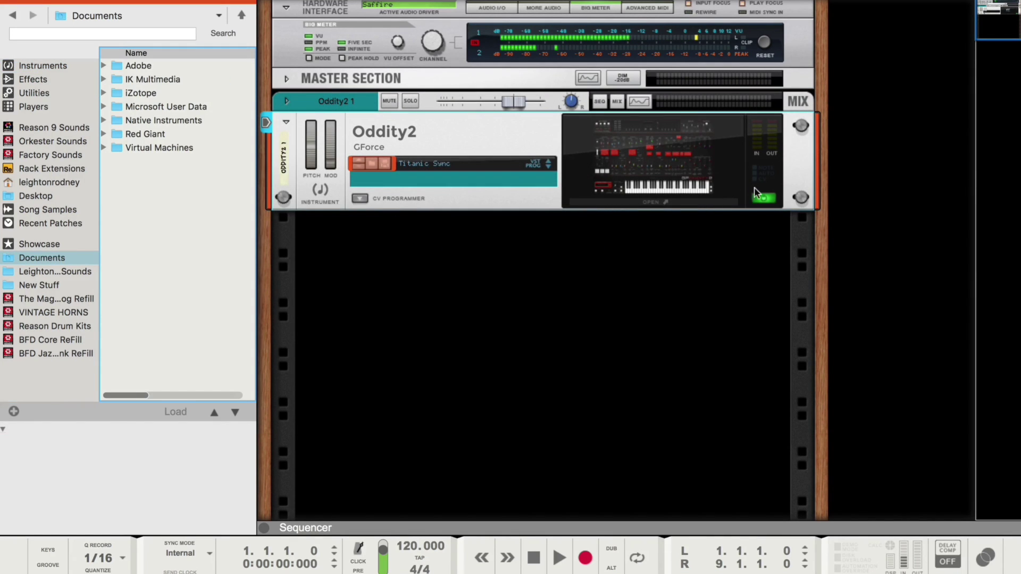
# Open the Oddity2 editor, pull its OUTPUT Level down, and switch polyphony to Duo.
pyautogui.click(698, 206)
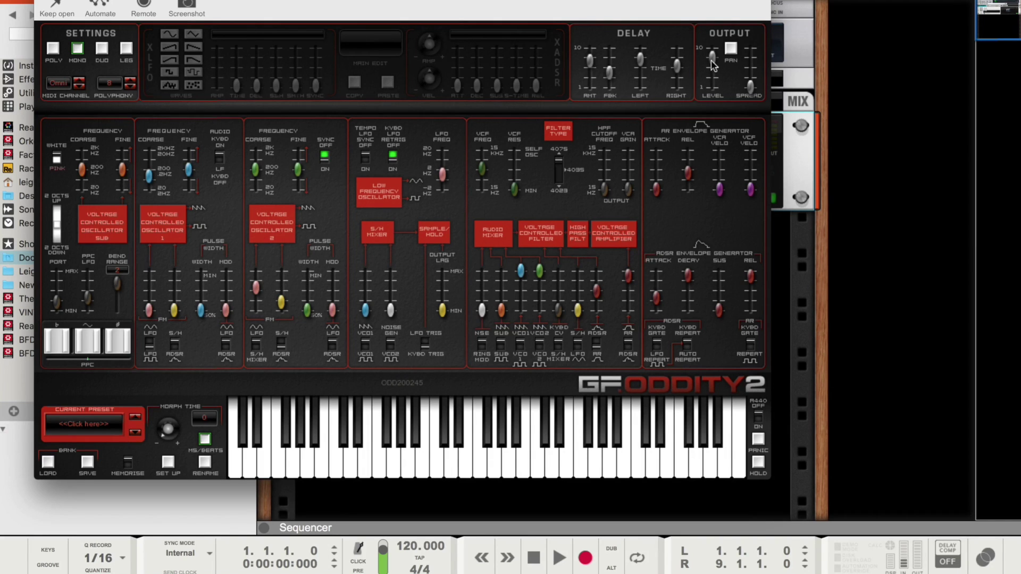
pyautogui.moveTo(712, 61)
pyautogui.mouseDown()
pyautogui.moveTo(712, 79)
pyautogui.moveTo(712, 67)
pyautogui.mouseUp()
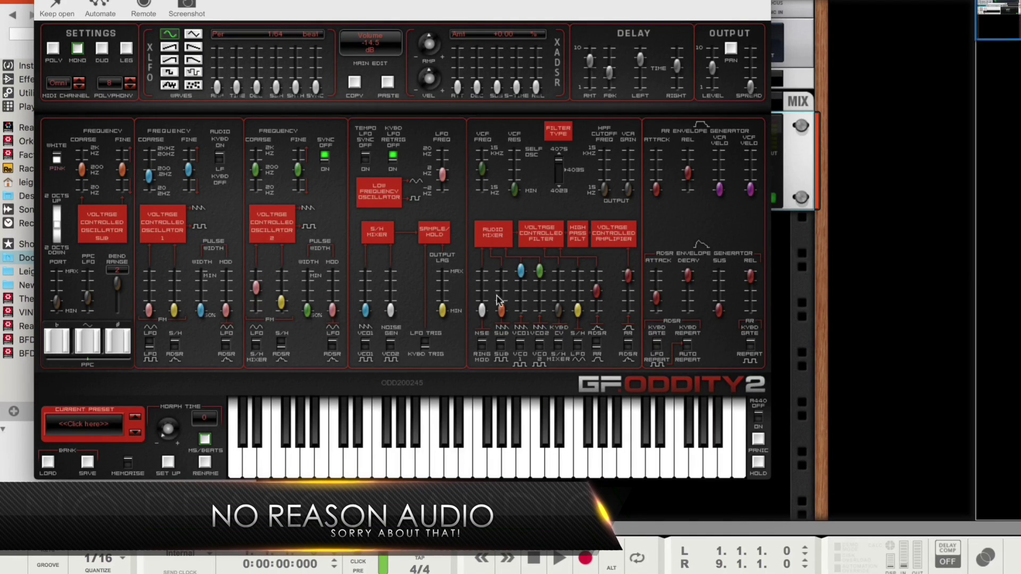
pyautogui.click(103, 49)
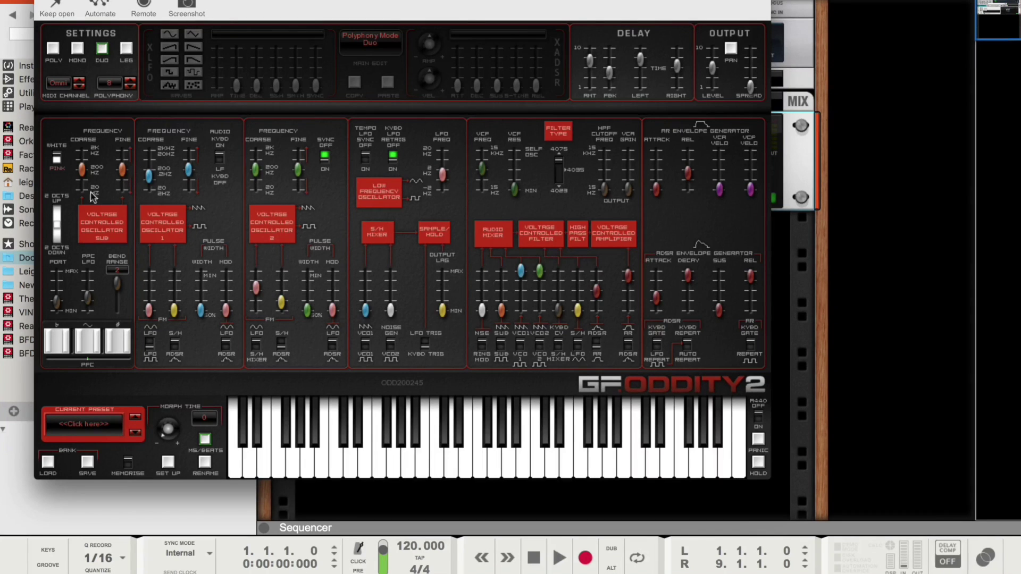
# Switch the Oddity2 noise source from White to Pink.
pyautogui.click(57, 157)
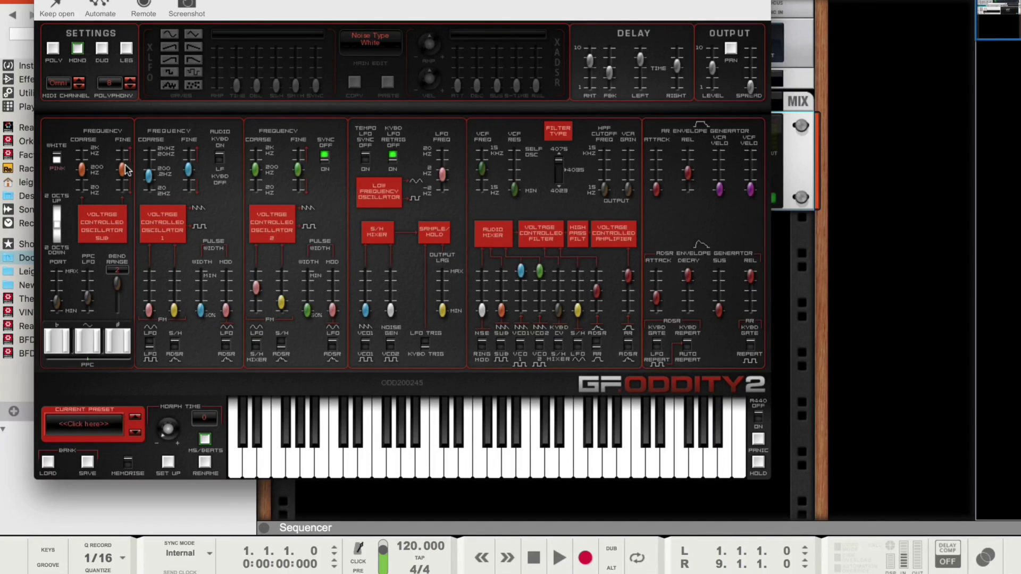
# Nudge the Oddity2 OUTPUT Level up to about -6.9 dB and close the editor.
pyautogui.click(713, 59)
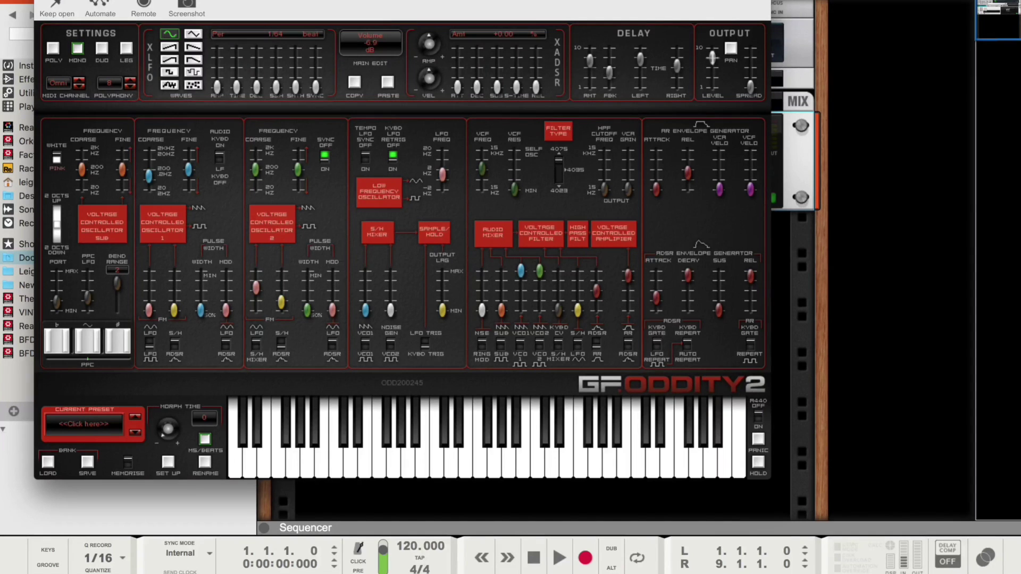
pyautogui.moveTo(712, 58); pyautogui.dragTo(712, 55)
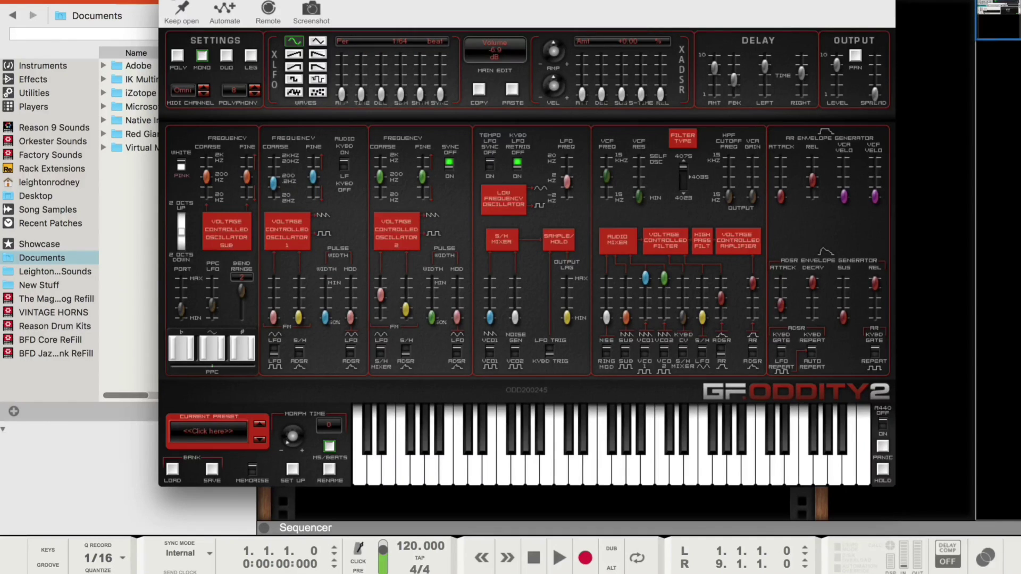
pyautogui.press('super+w')
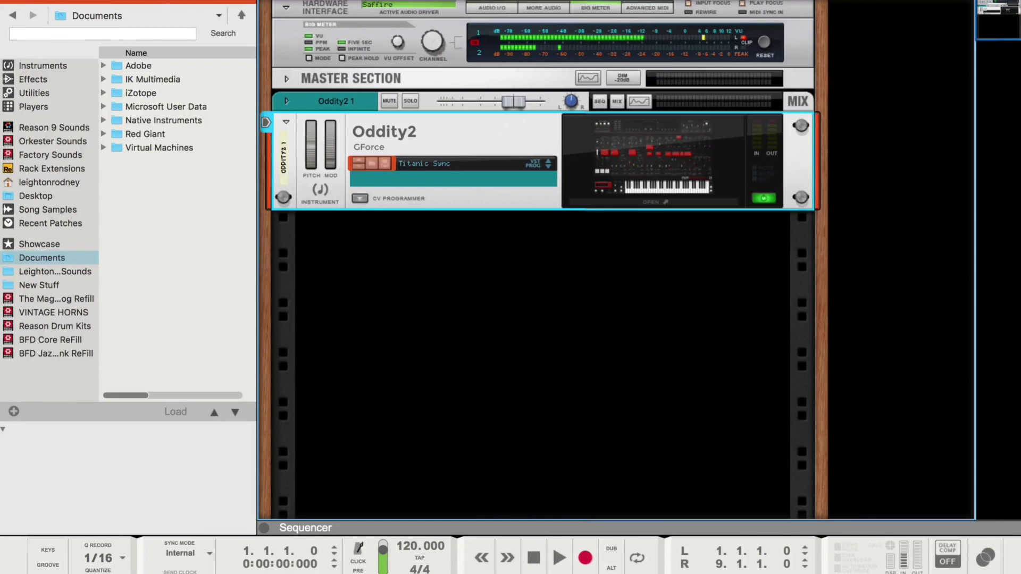
# Step the first Oddity2's patches forward to Ready Or Not Bass.
pyautogui.click(547, 166)
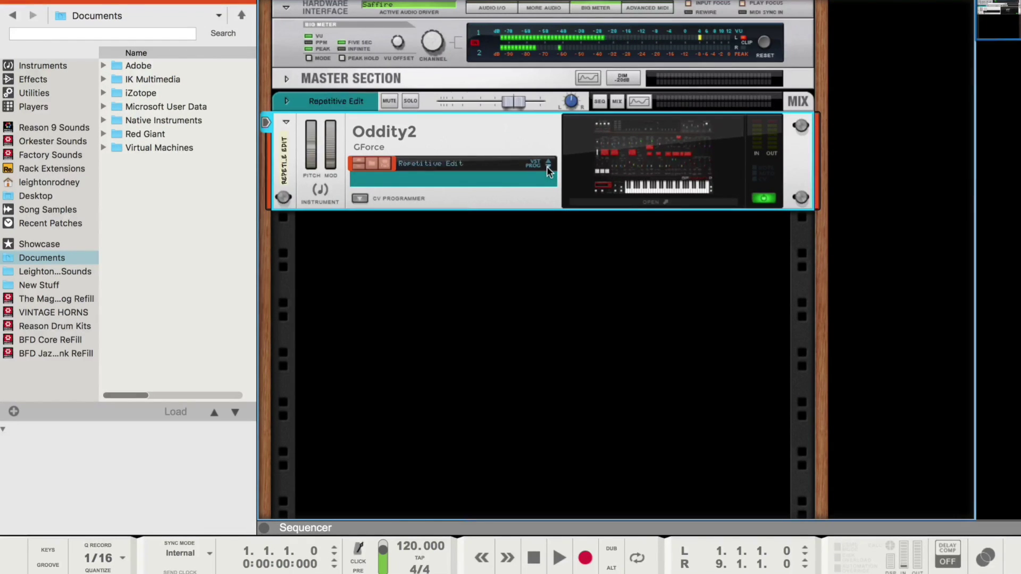
pyautogui.click(547, 166)
pyautogui.click(546, 166)
pyautogui.click(547, 166)
pyautogui.click(547, 166)
pyautogui.click(546, 166)
pyautogui.click(547, 166)
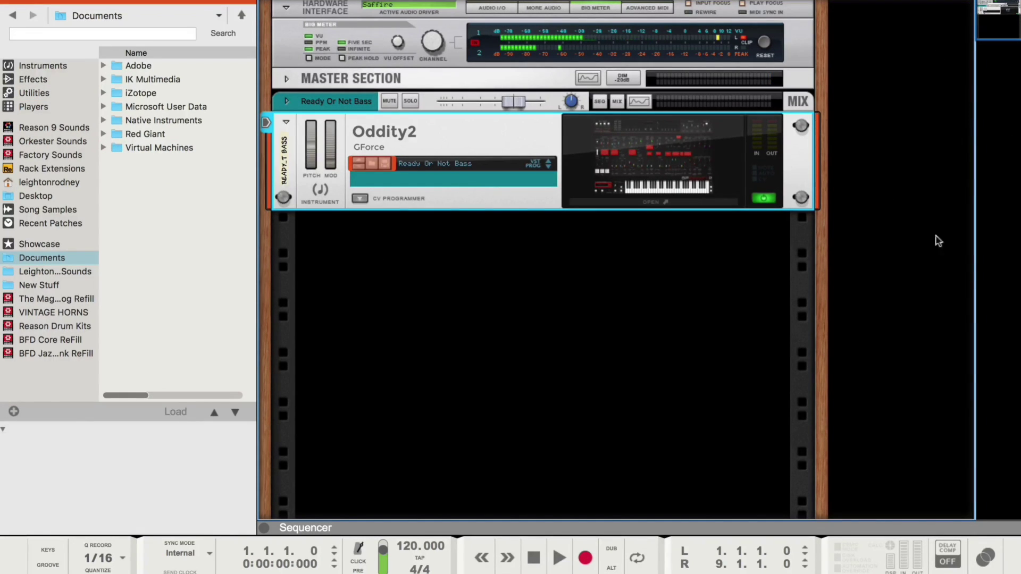
# Add a second Oddity2 instrument from the Instruments browser below the first and select it.
pyautogui.click(40, 78)
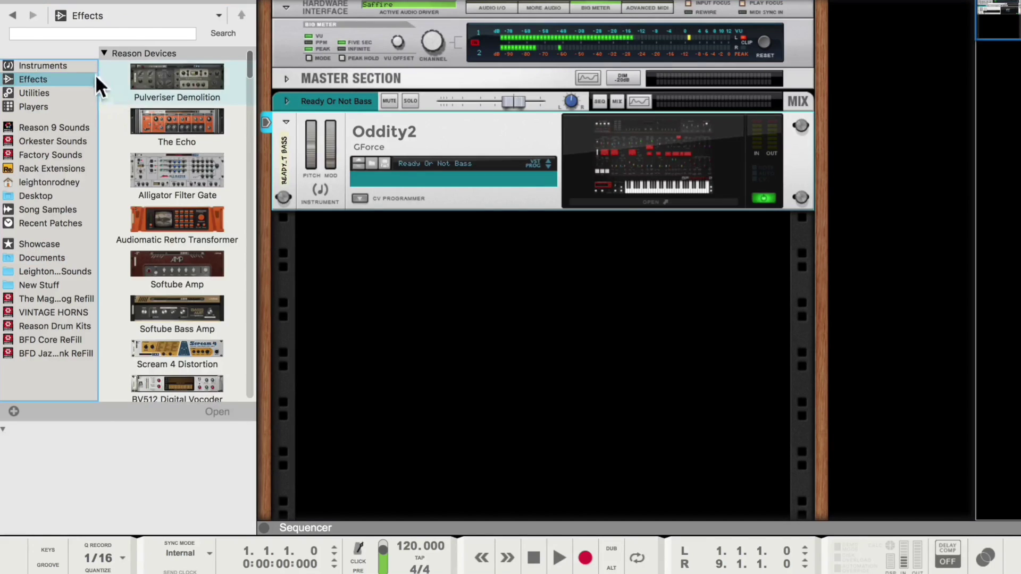
pyautogui.click(75, 66)
pyautogui.scroll(-15, 155, 200)
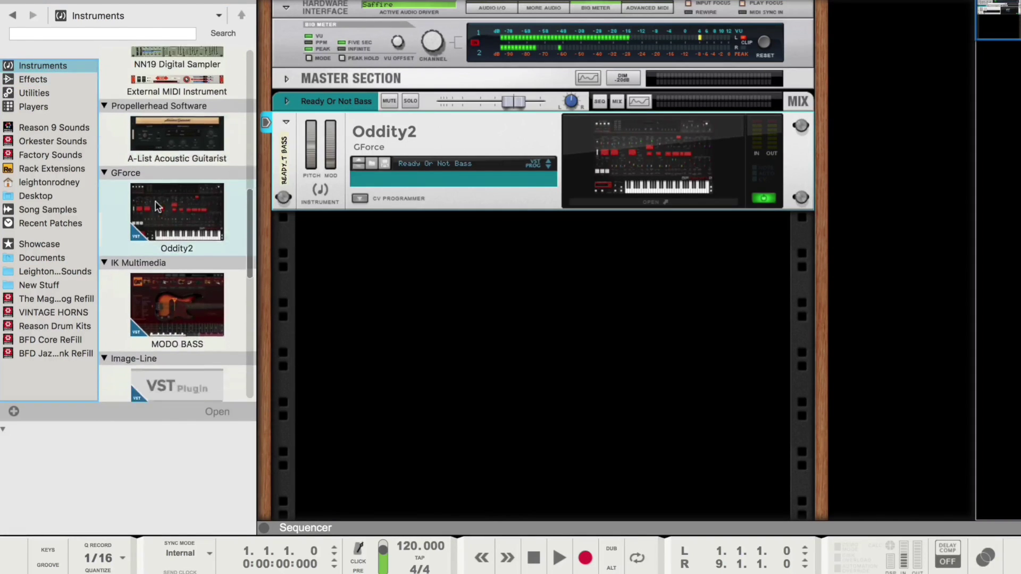
pyautogui.moveTo(155, 201); pyautogui.dragTo(614, 308)
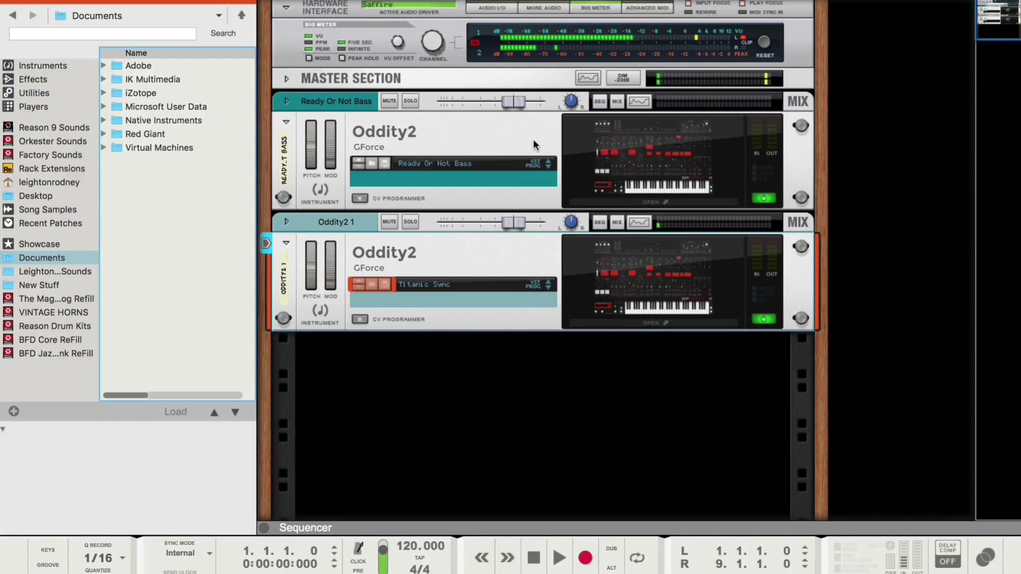
pyautogui.press('Up')
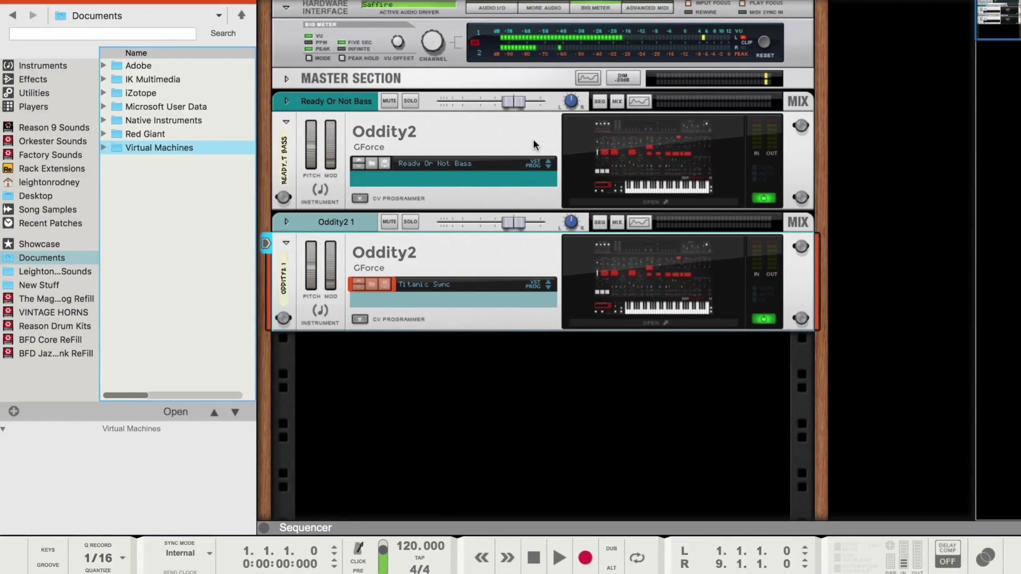
pyautogui.click(473, 266)
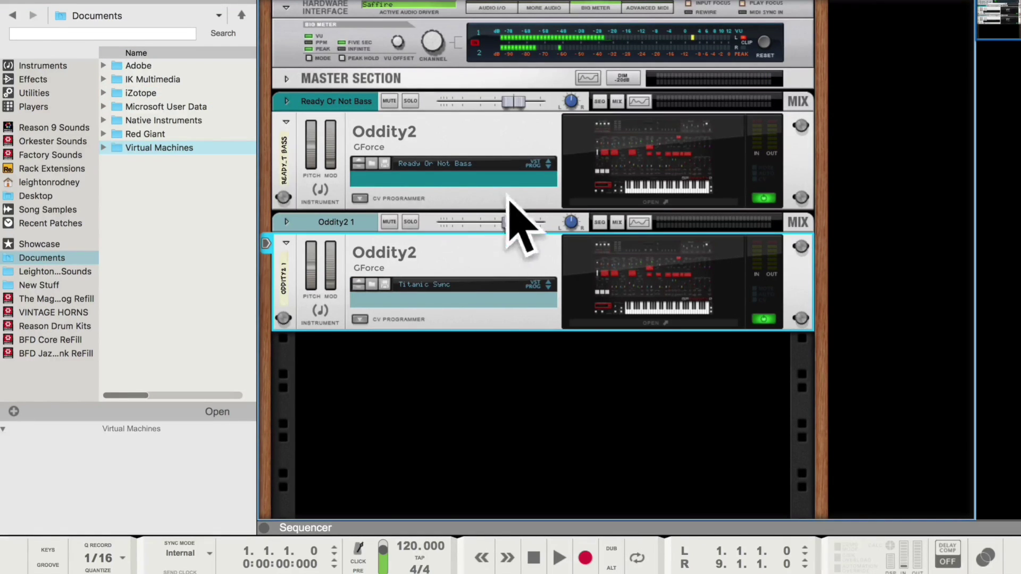
# Raise noise and S/H levels, set output to -25.4 dB, VCO1 to +17 semitones, LFO delay 2/3 beat.
pyautogui.click(617, 323)
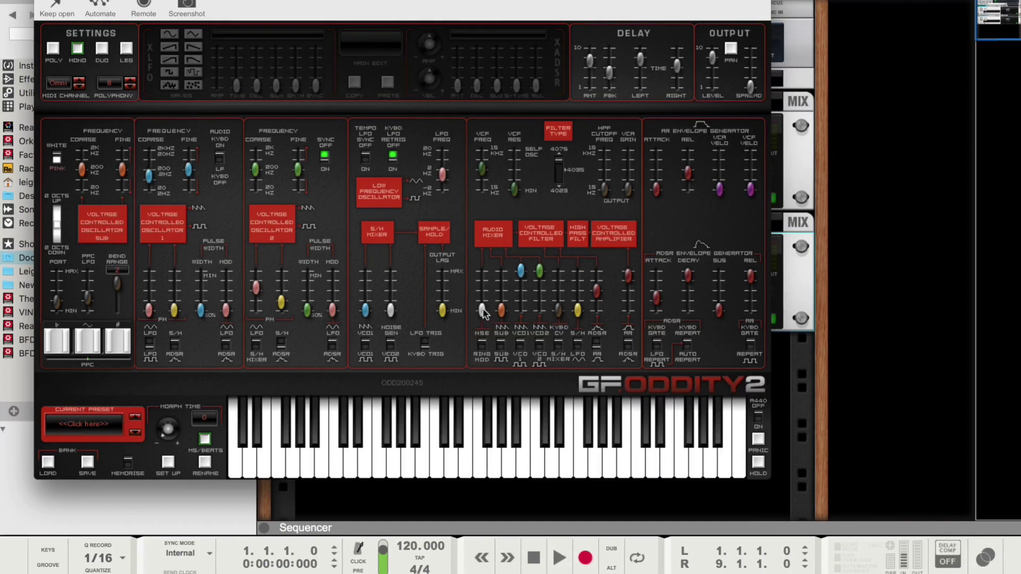
pyautogui.moveTo(481, 310); pyautogui.dragTo(502, 302)
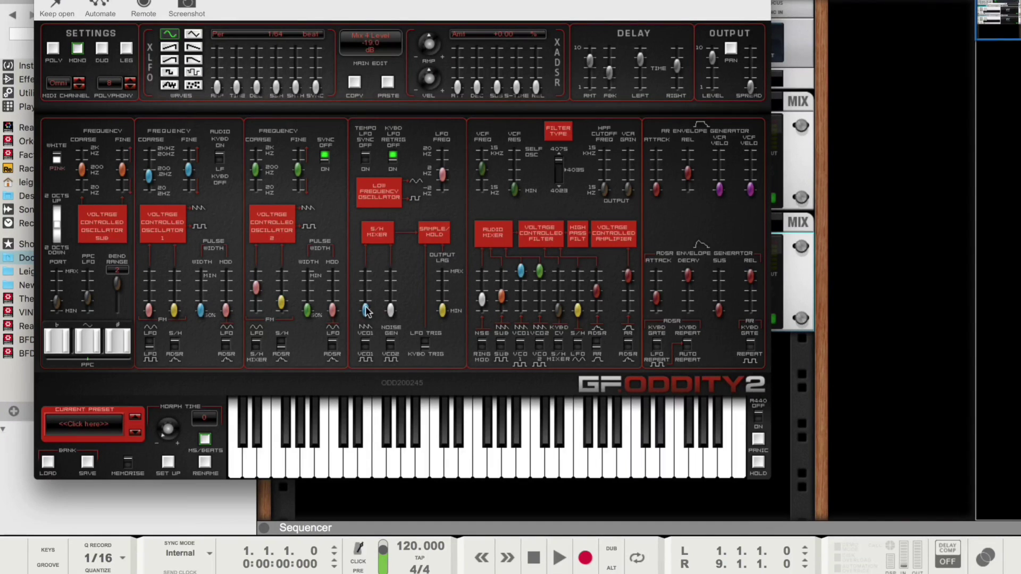
pyautogui.moveTo(366, 310); pyautogui.dragTo(395, 292)
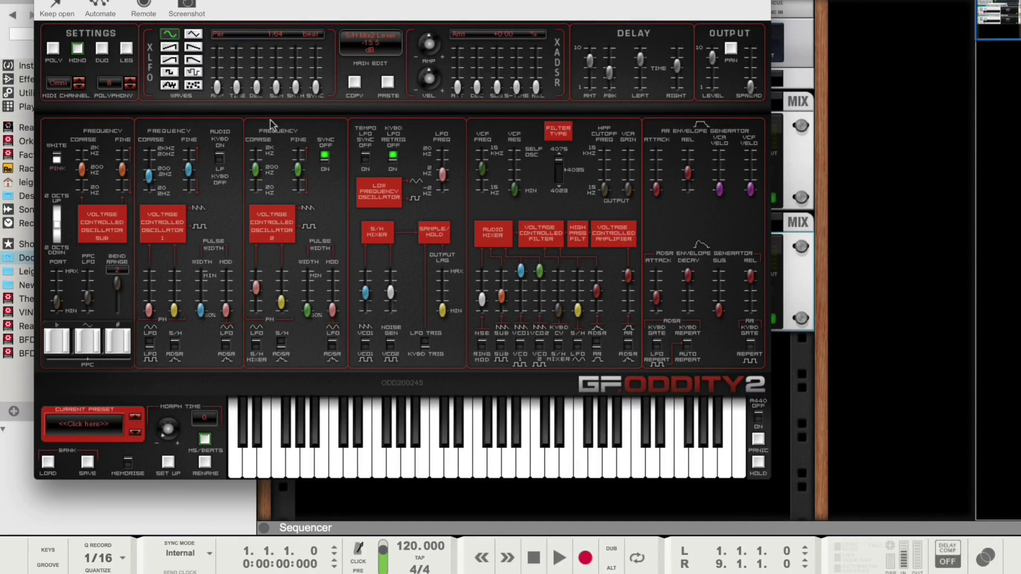
pyautogui.moveTo(712, 57); pyautogui.dragTo(712, 79)
pyautogui.moveTo(149, 176); pyautogui.dragTo(148, 159)
pyautogui.moveTo(237, 86); pyautogui.dragTo(257, 76)
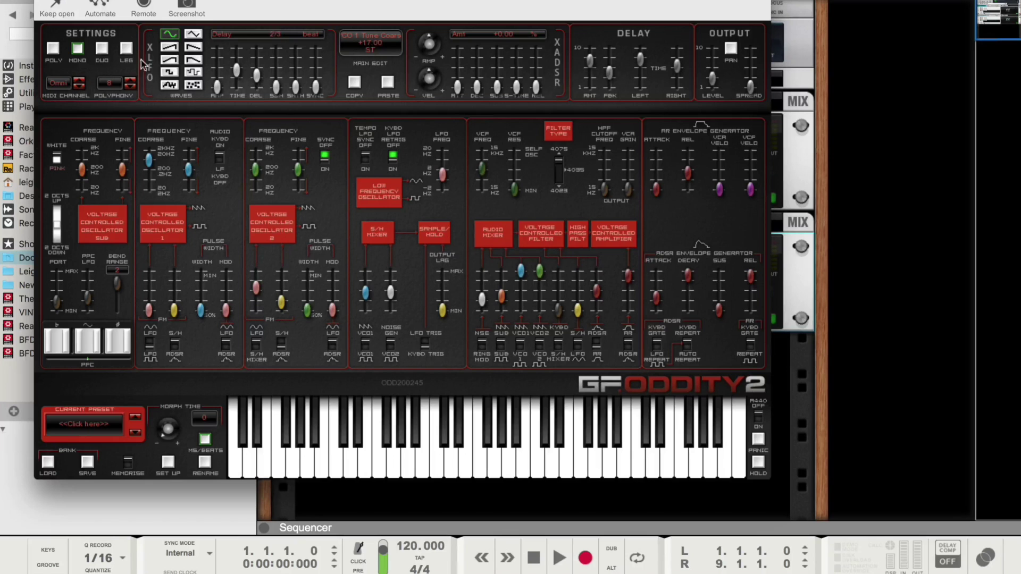
# Switch the second Oddity2 to Poly mode with 10 voices and a bend range of 5.
pyautogui.click(54, 49)
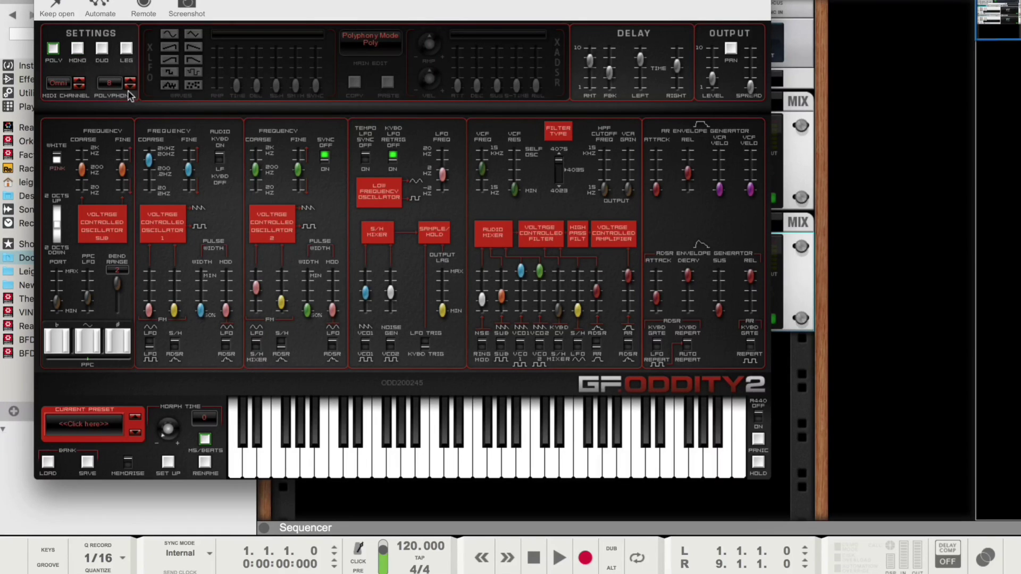
pyautogui.click(130, 81)
pyautogui.click(130, 81)
pyautogui.moveTo(118, 286); pyautogui.dragTo(116, 287)
# Close the Oddity2 editor and save the song as Reason9.5Test.
pyautogui.press('super+w')
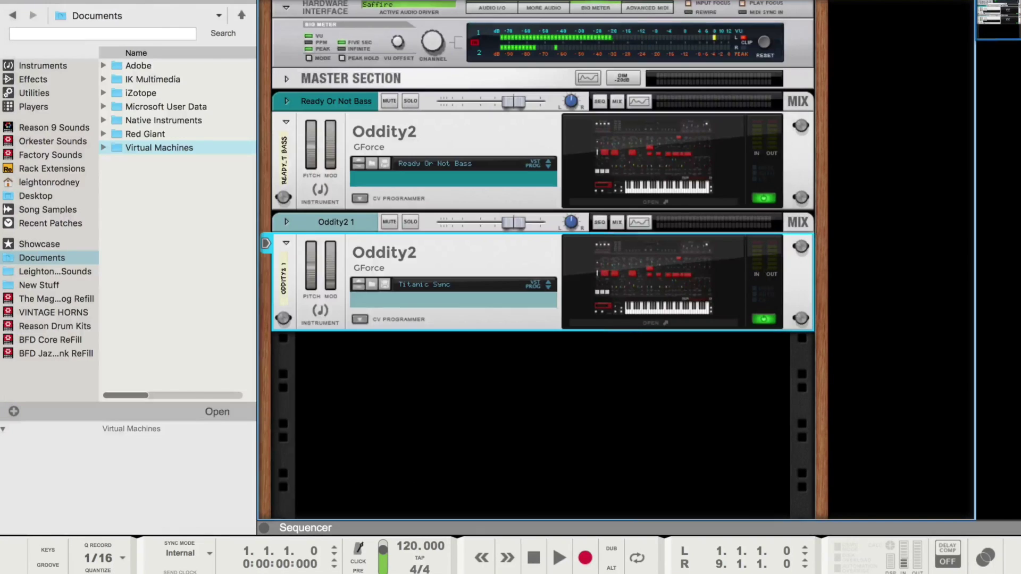
pyautogui.click(106, 1)
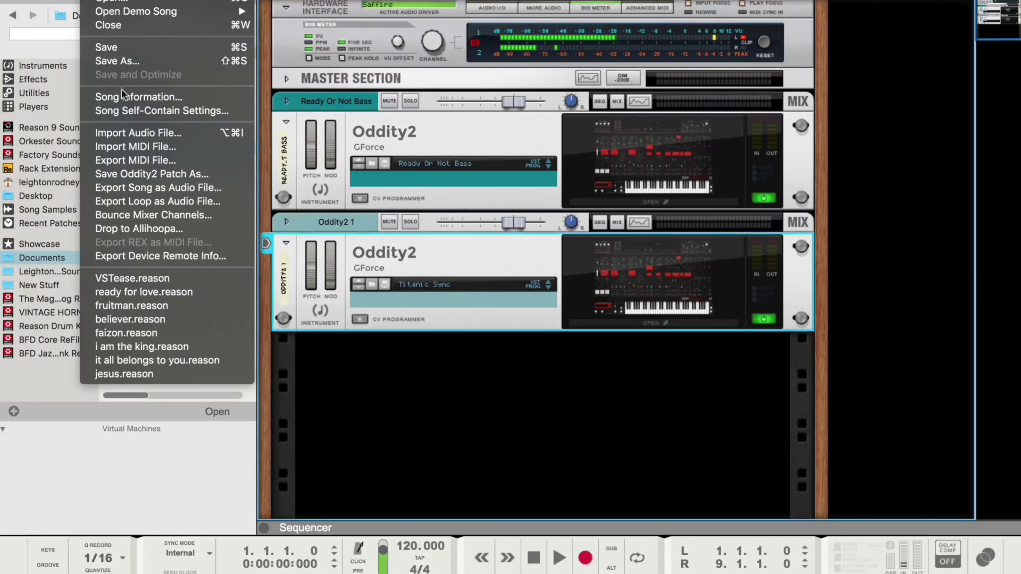
pyautogui.click(129, 61)
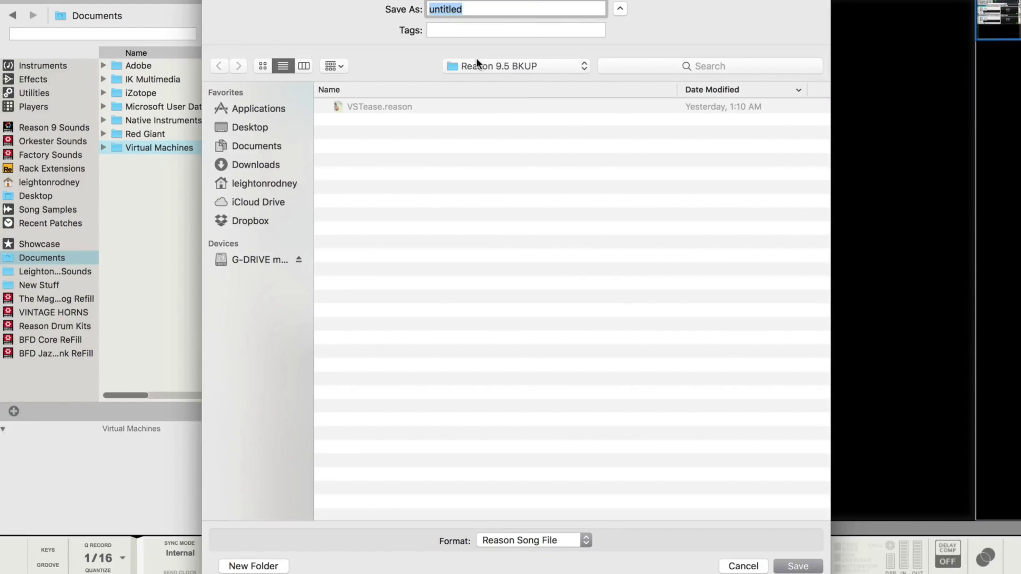
pyautogui.write('Reason9.5')
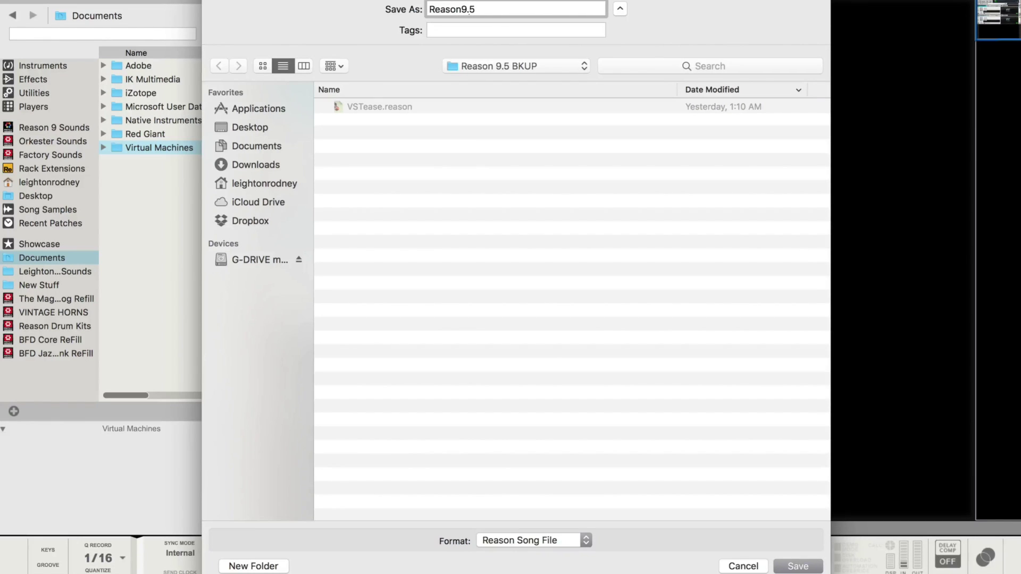
pyautogui.write('Test')
pyautogui.click(798, 565)
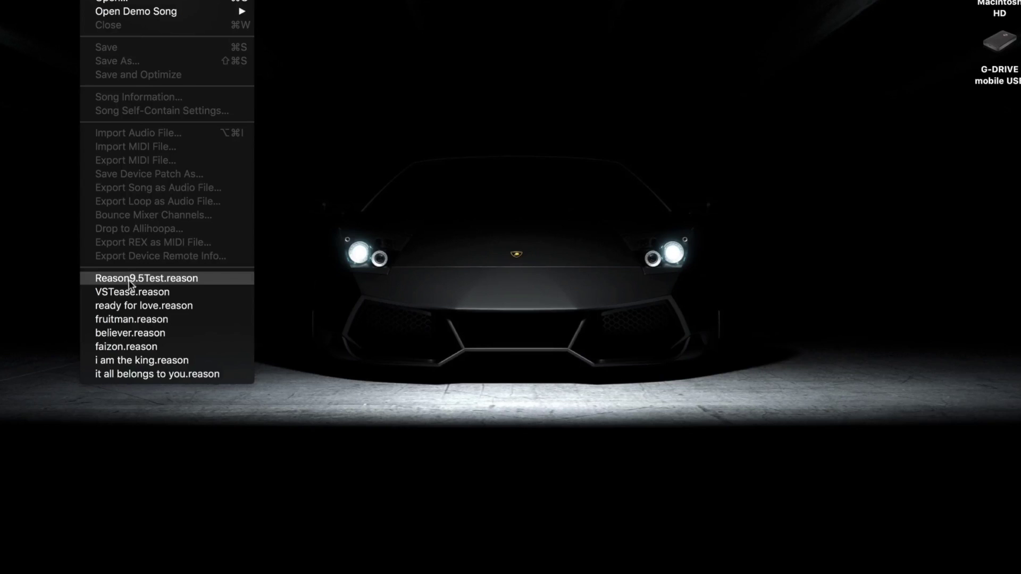
# Reopen Reason9.5Test from the recent list and inspect the lower Oddity2's editor settings.
pyautogui.click(129, 281)
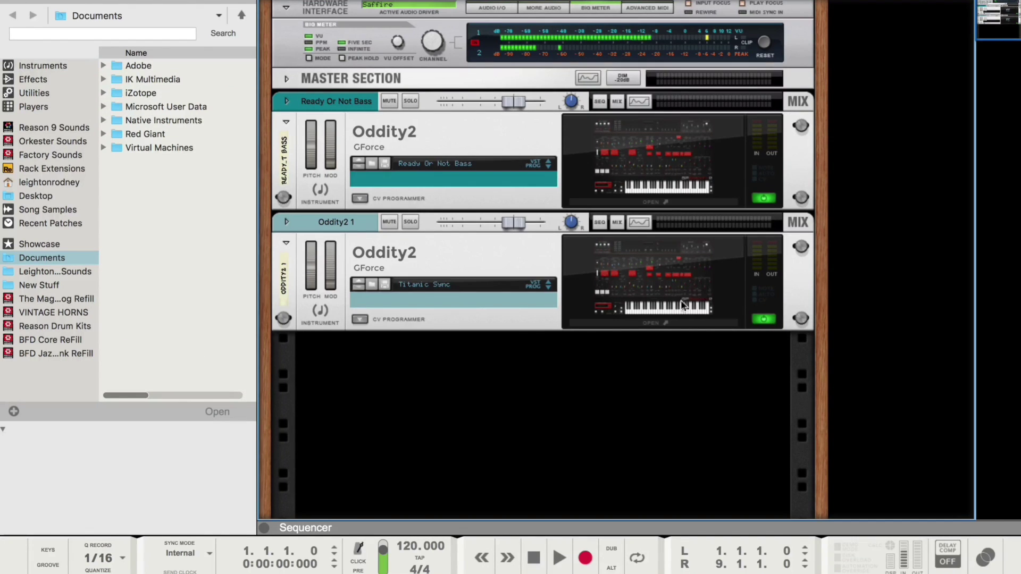
pyautogui.click(658, 324)
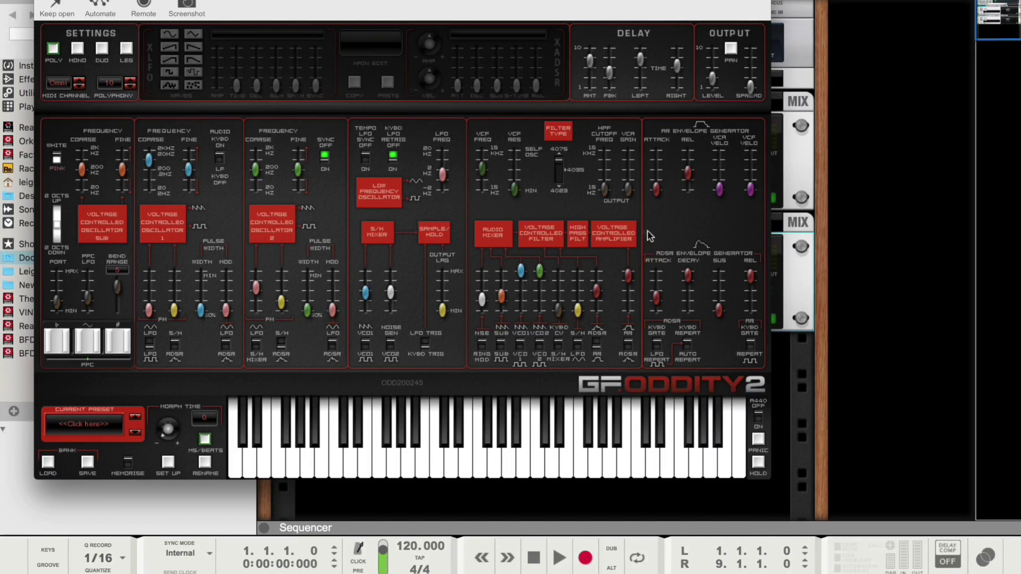
pyautogui.press('super+w')
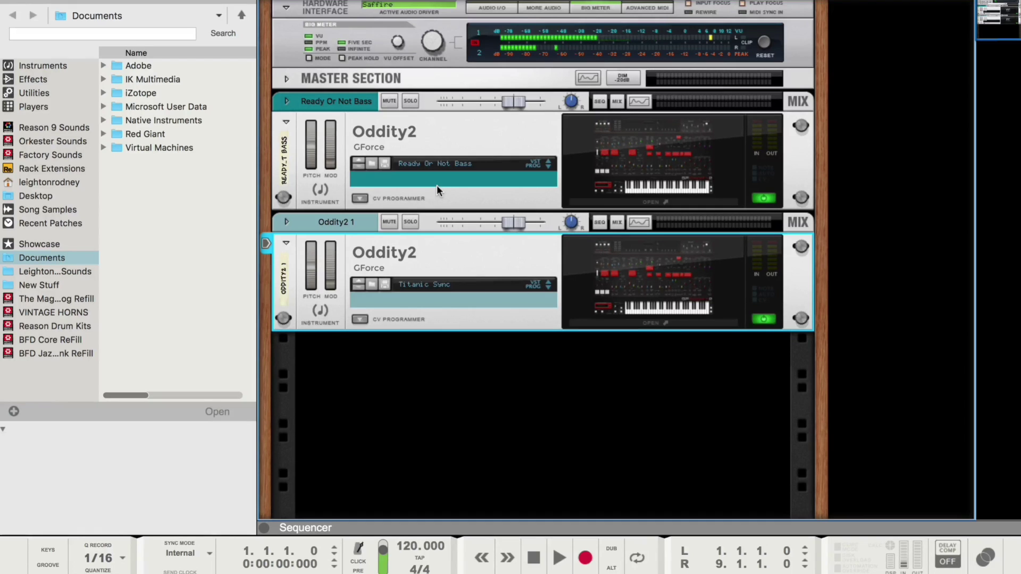
# In the sequencer, route keyboard input to Ready Or Not Bass, then Oddity2 1, and jump to its rack device.
pyautogui.press('F7')
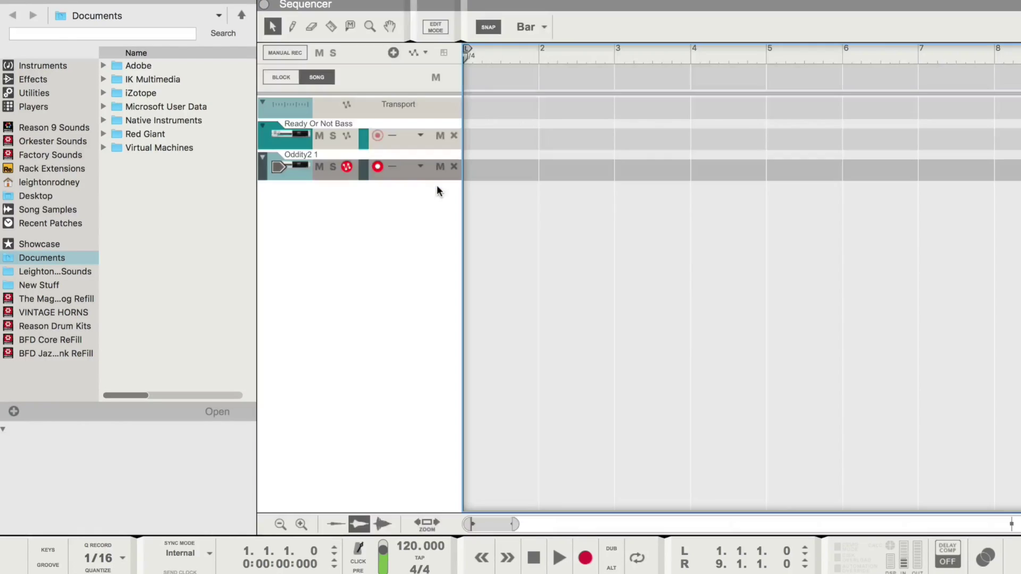
pyautogui.click(371, 126)
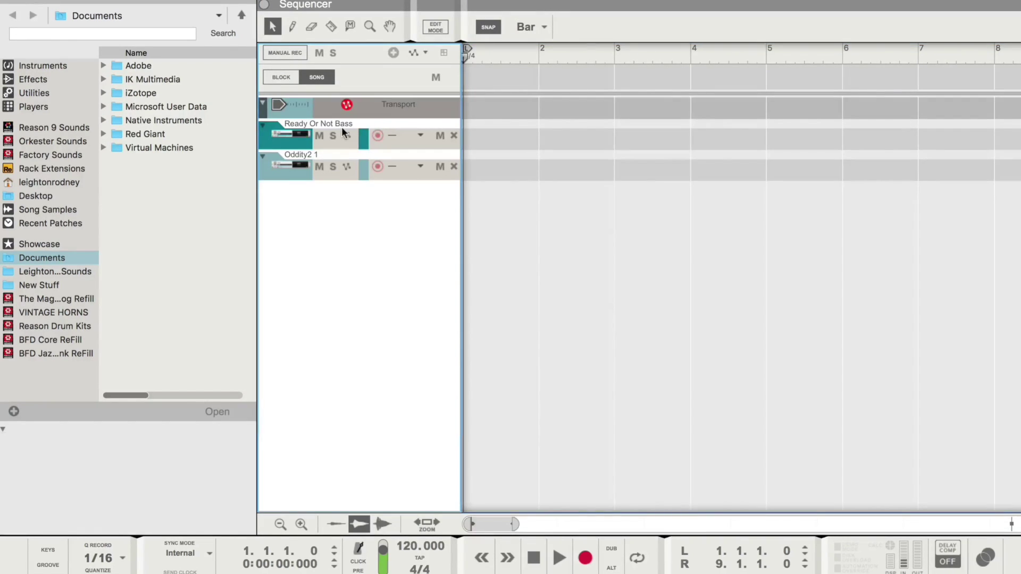
pyautogui.click(346, 130)
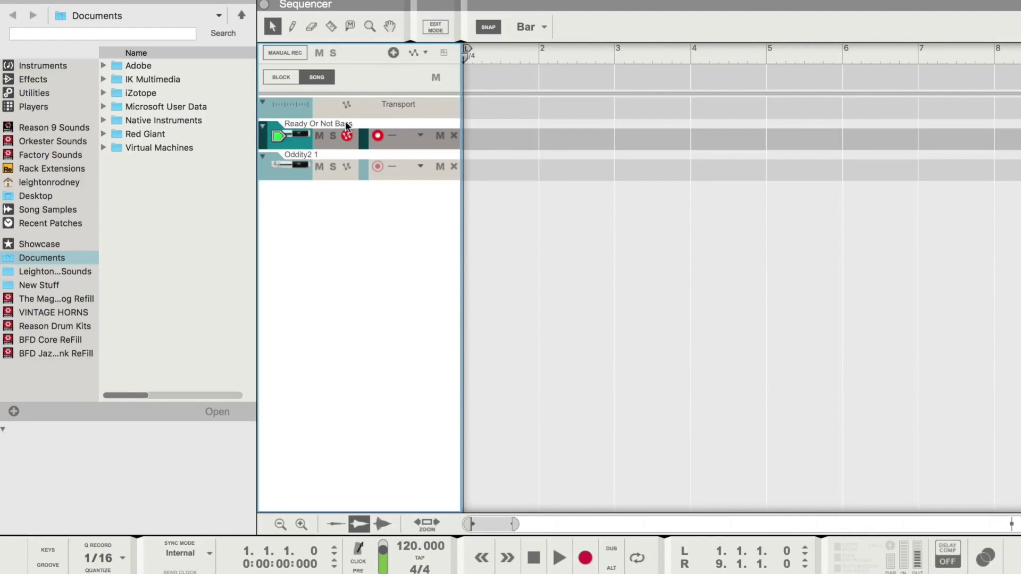
pyautogui.click(270, 174)
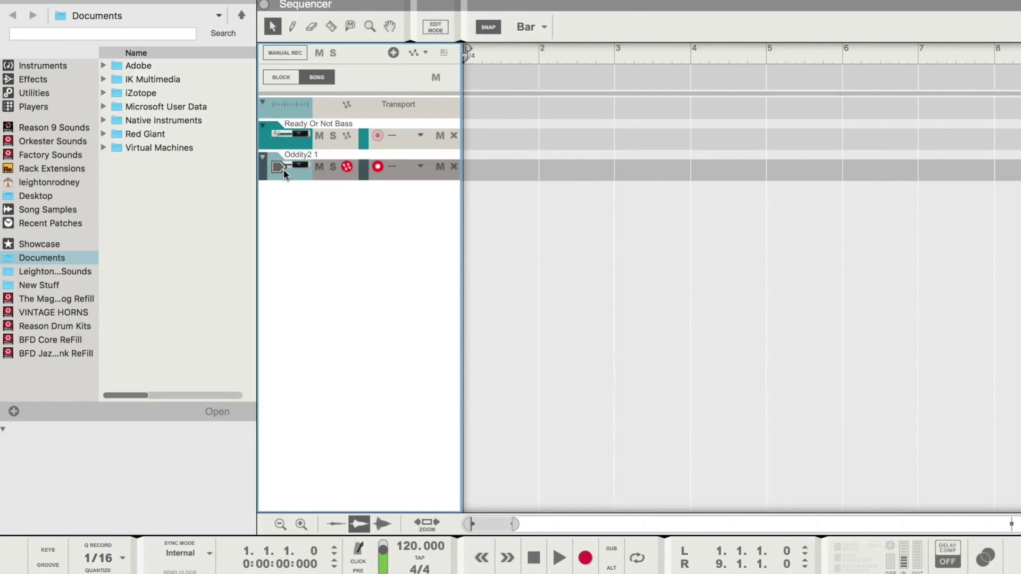
pyautogui.click(283, 169)
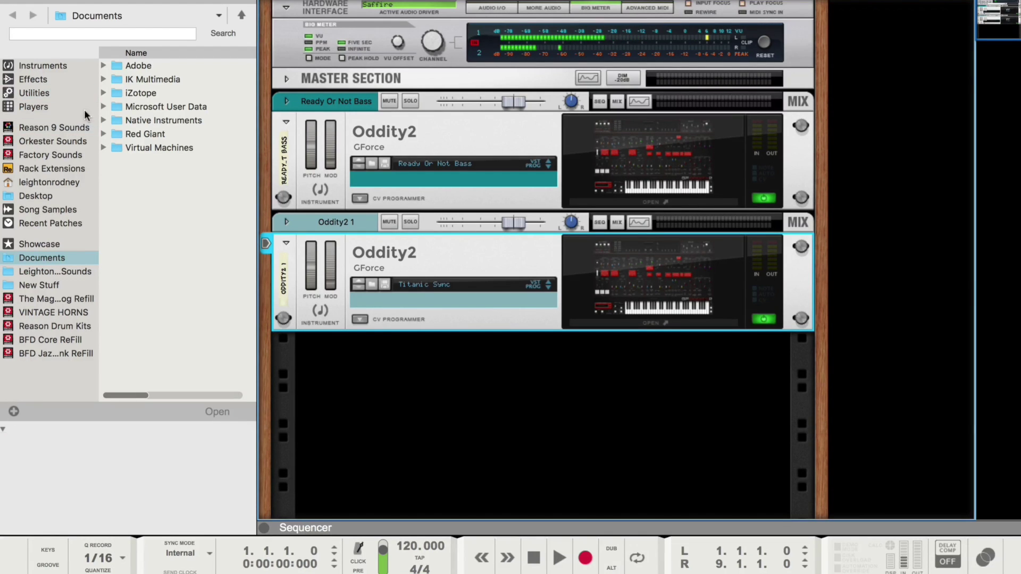
# Show the utility devices in the browser.
pyautogui.click(69, 93)
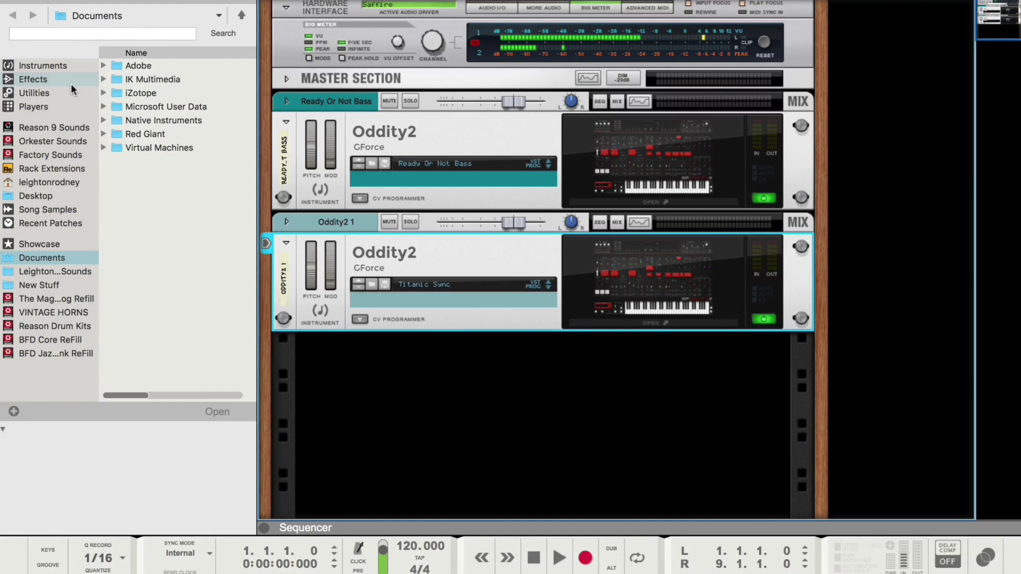
# List the Effects devices and scroll through Reason Devices down to the VST plugin sections.
pyautogui.click(71, 84)
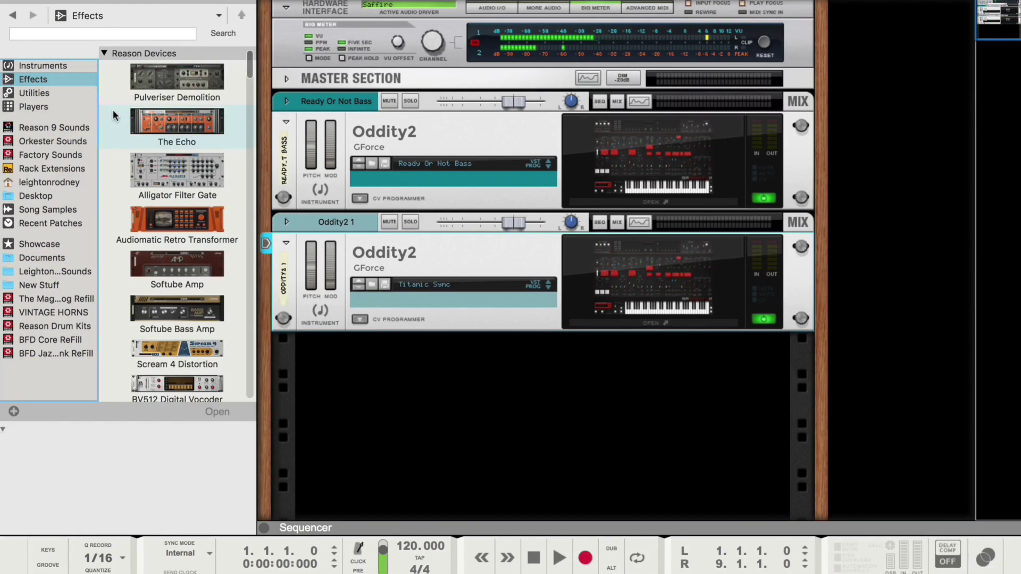
pyautogui.scroll(-10, 113, 115)
pyautogui.scroll(-15, 113, 116)
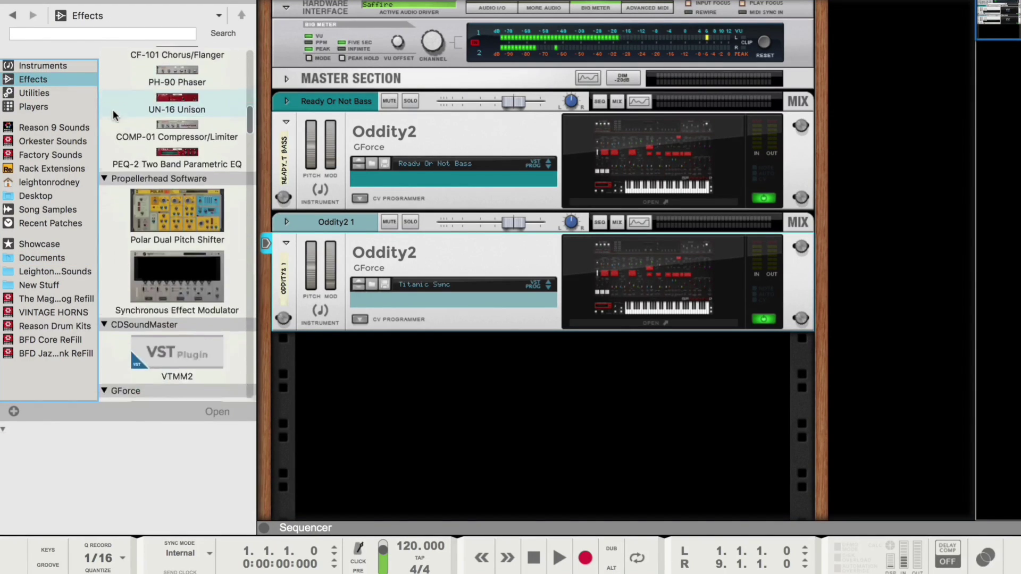
pyautogui.scroll(-8, 113, 115)
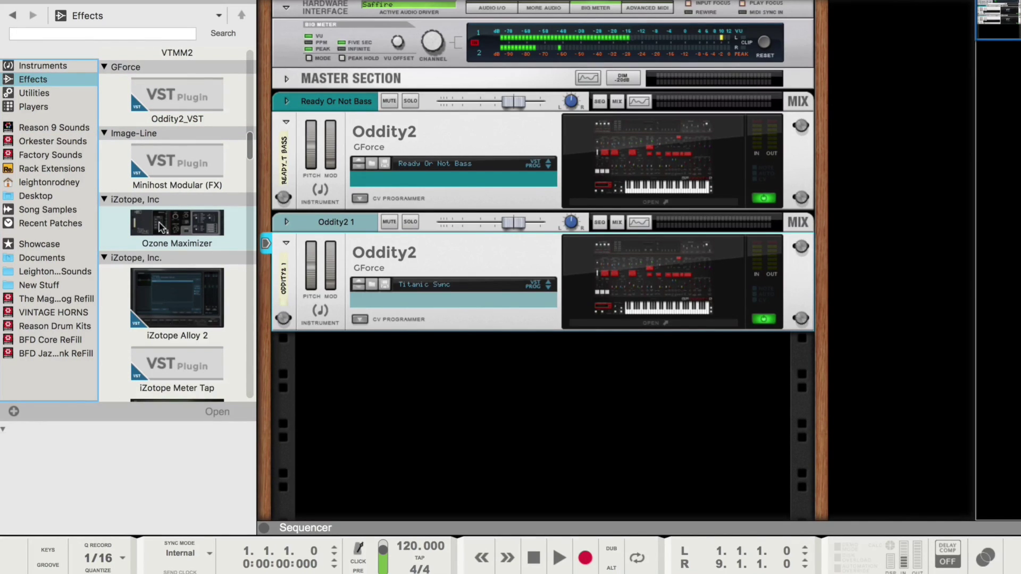
pyautogui.scroll(-6, 160, 226)
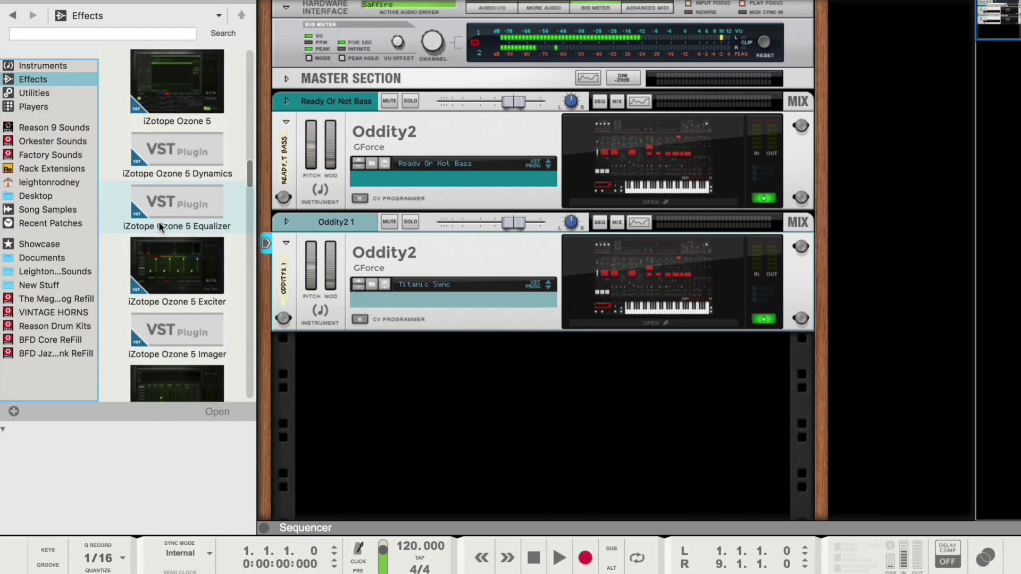
pyautogui.scroll(-5, 159, 222)
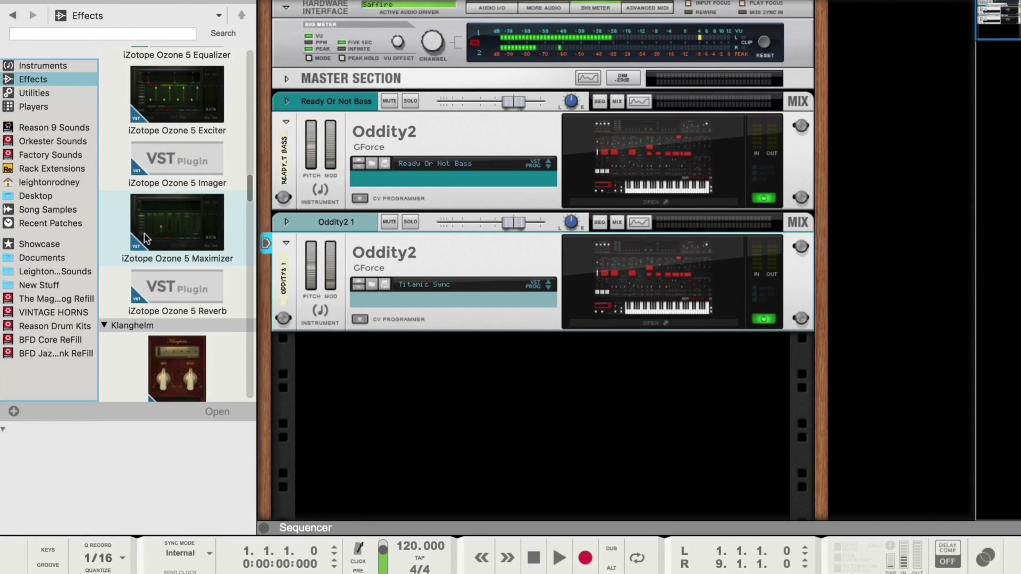
pyautogui.scroll(-5, 147, 238)
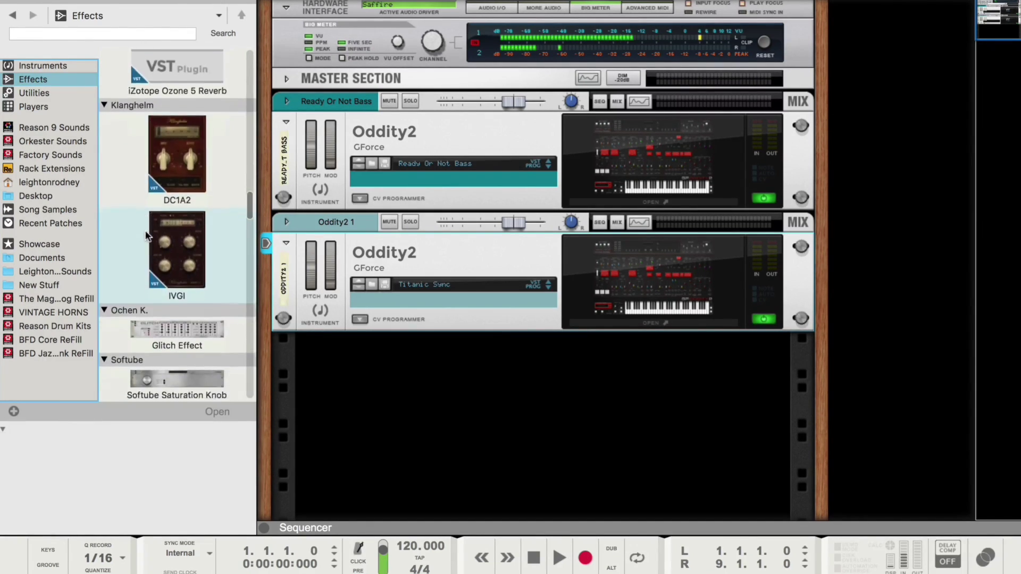
pyautogui.scroll(-6, 146, 236)
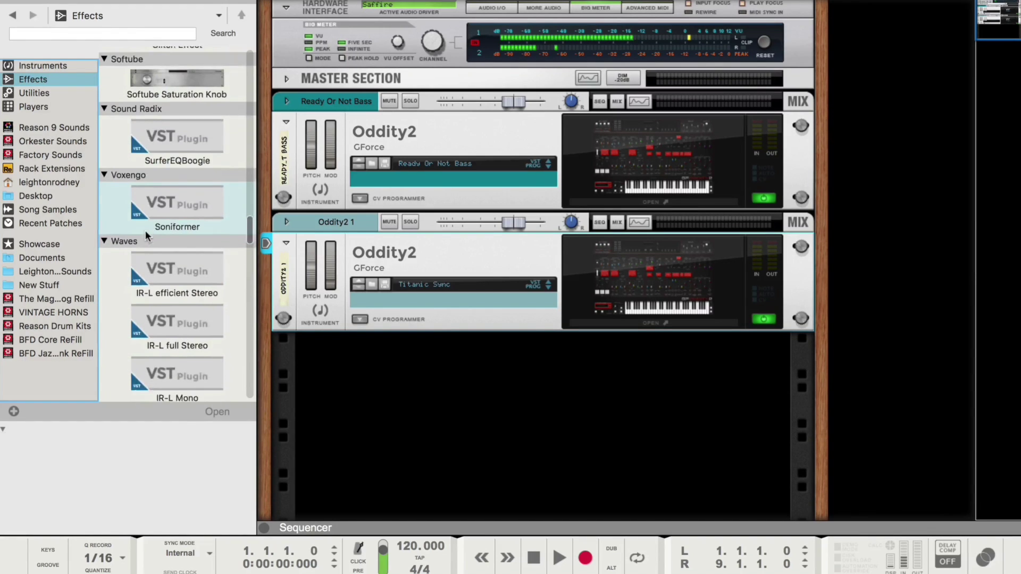
pyautogui.scroll(-3, 145, 231)
pyautogui.scroll(-4, 148, 204)
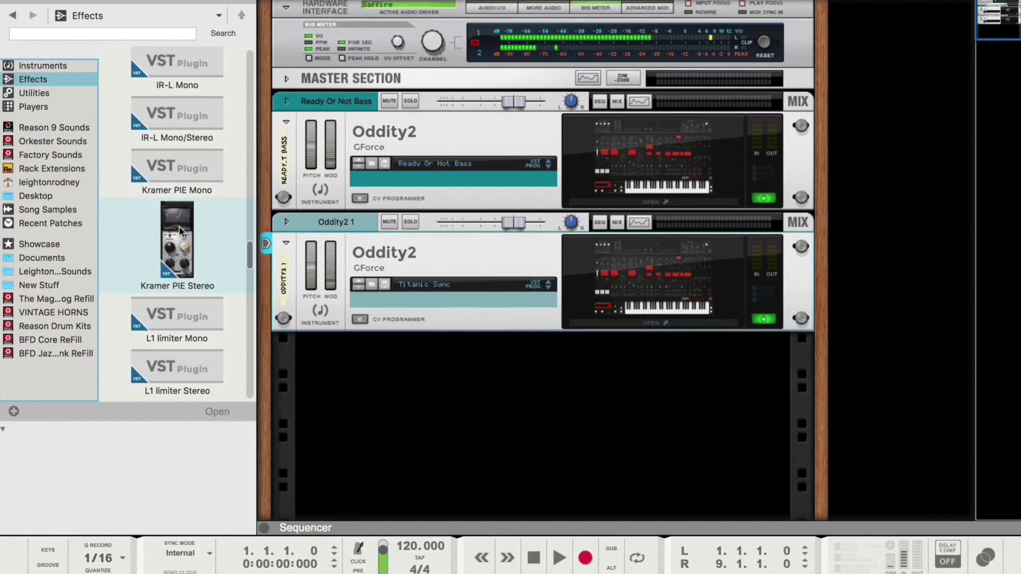
pyautogui.scroll(-8, 179, 226)
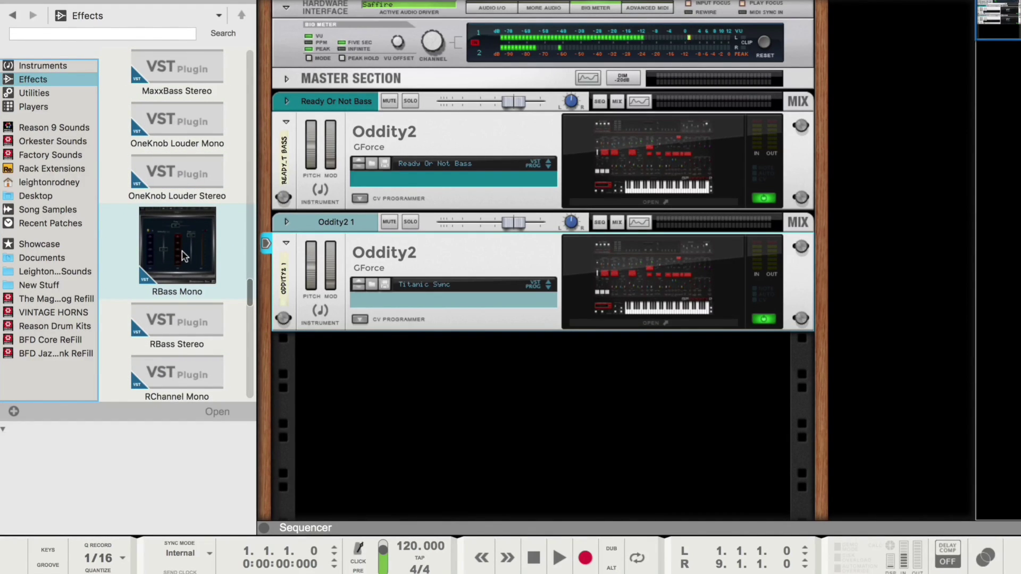
pyautogui.scroll(-2, 181, 255)
pyautogui.scroll(-10, 182, 255)
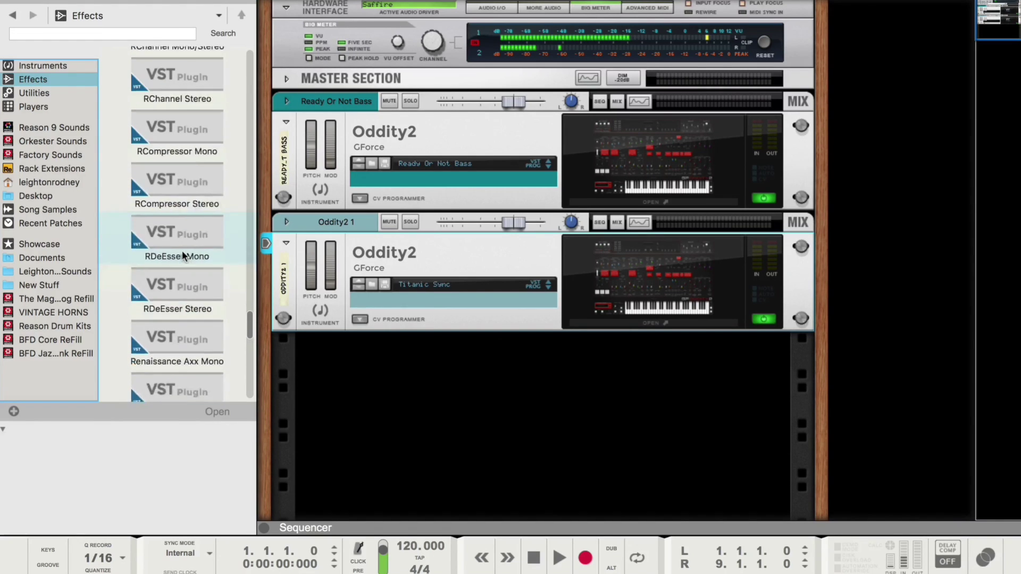
pyautogui.scroll(12, 182, 251)
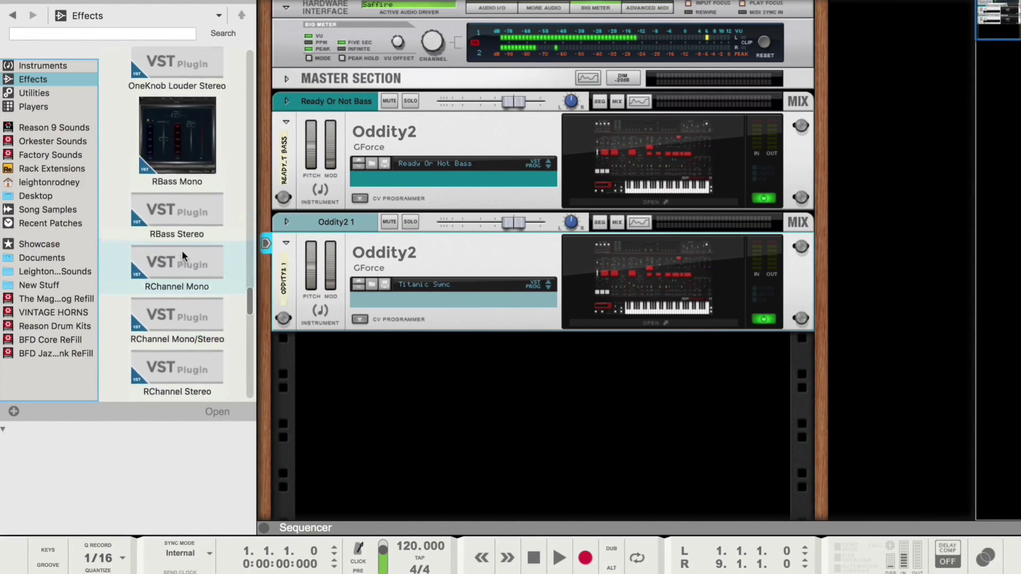
pyautogui.scroll(7, 182, 250)
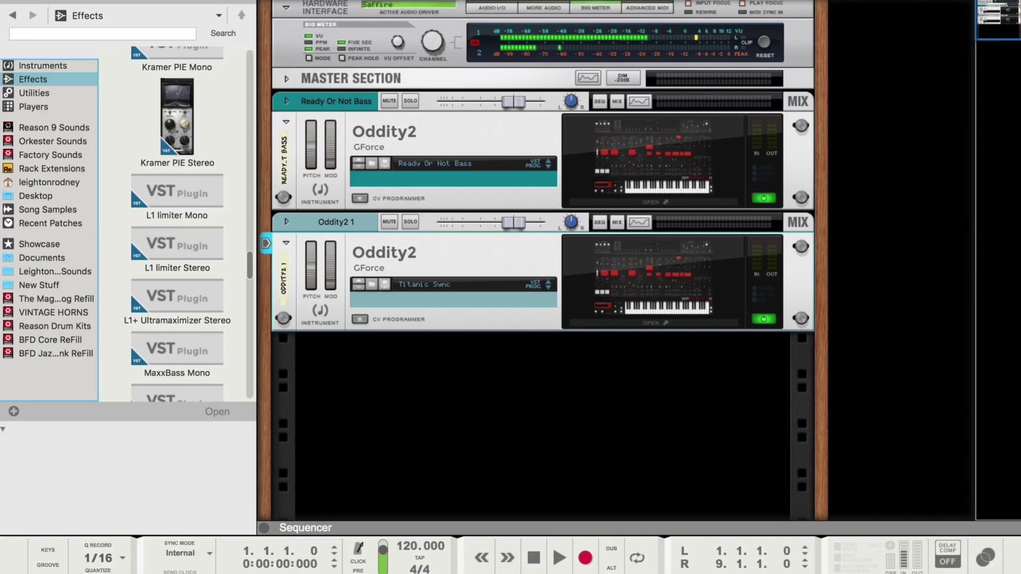
# Toggle Delay Compensation off and back on so it is active at 176.
pyautogui.click(947, 562)
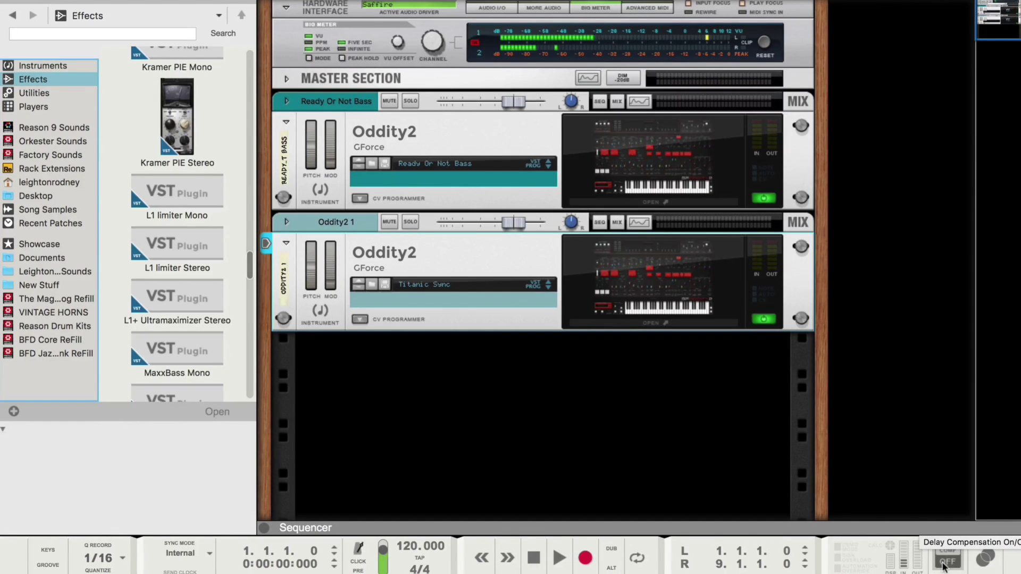
pyautogui.click(943, 564)
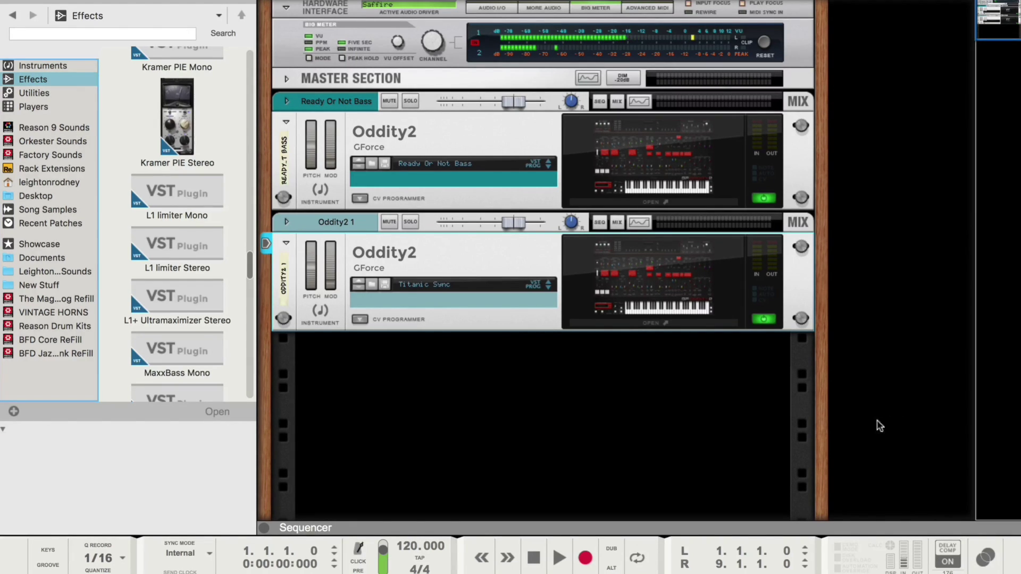
# Open the Oddity2 editor, move it aside to reveal the rack, and switch off the second Oddity2.
pyautogui.click(677, 207)
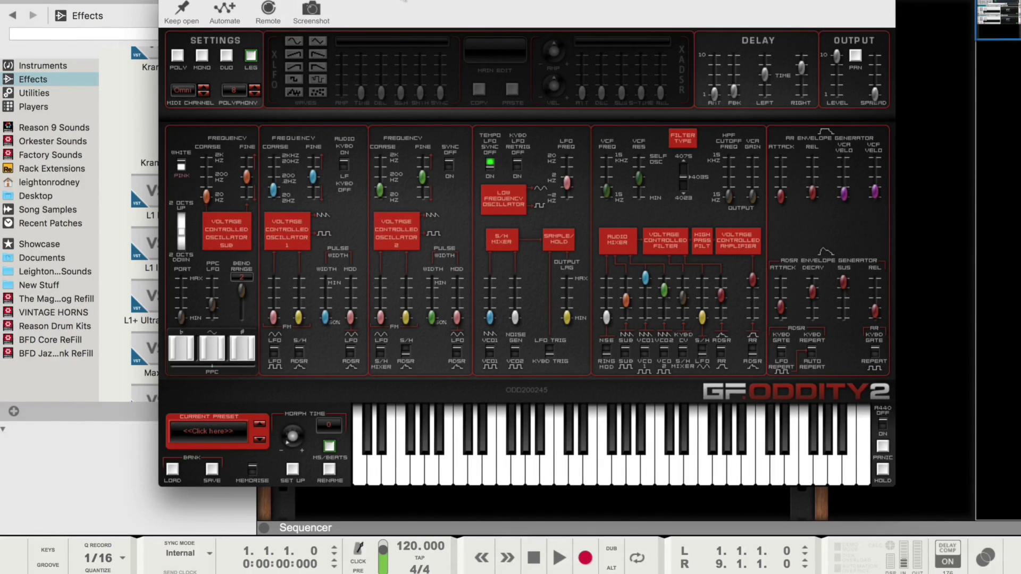
pyautogui.moveTo(400, 6); pyautogui.dragTo(340, 10)
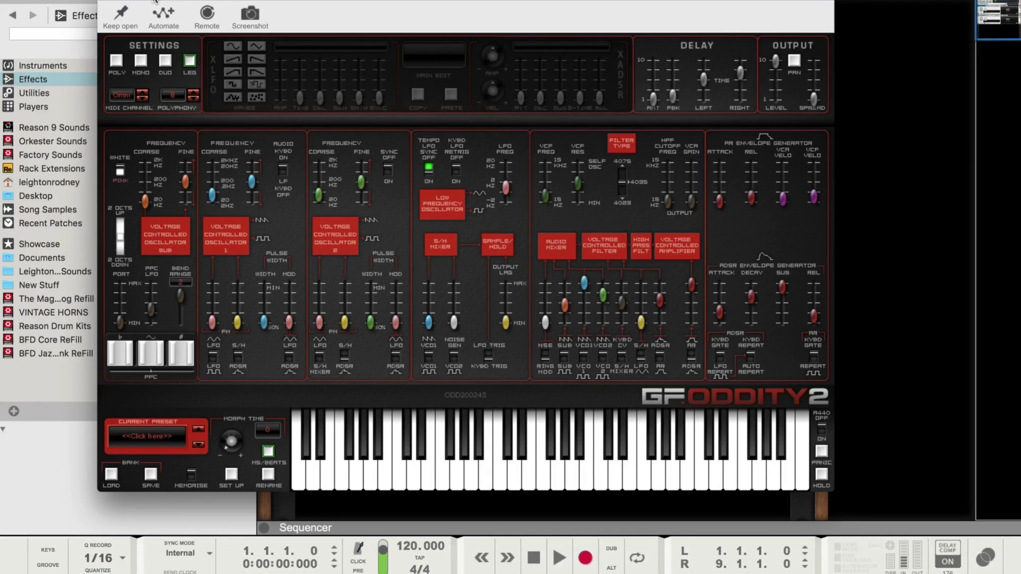
pyautogui.moveTo(165, 1); pyautogui.dragTo(139, 2)
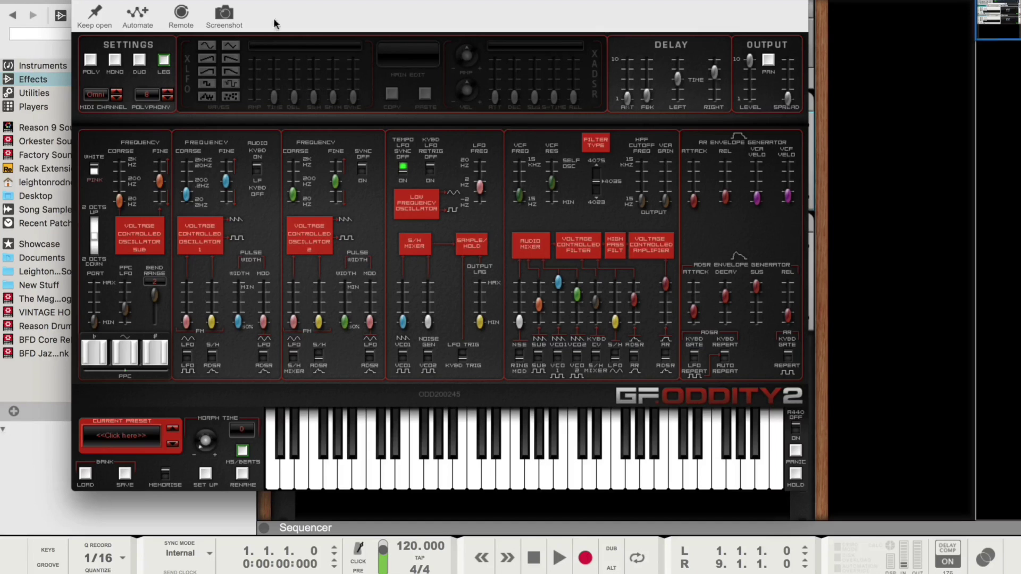
pyautogui.moveTo(326, 3); pyautogui.dragTo(314, 0)
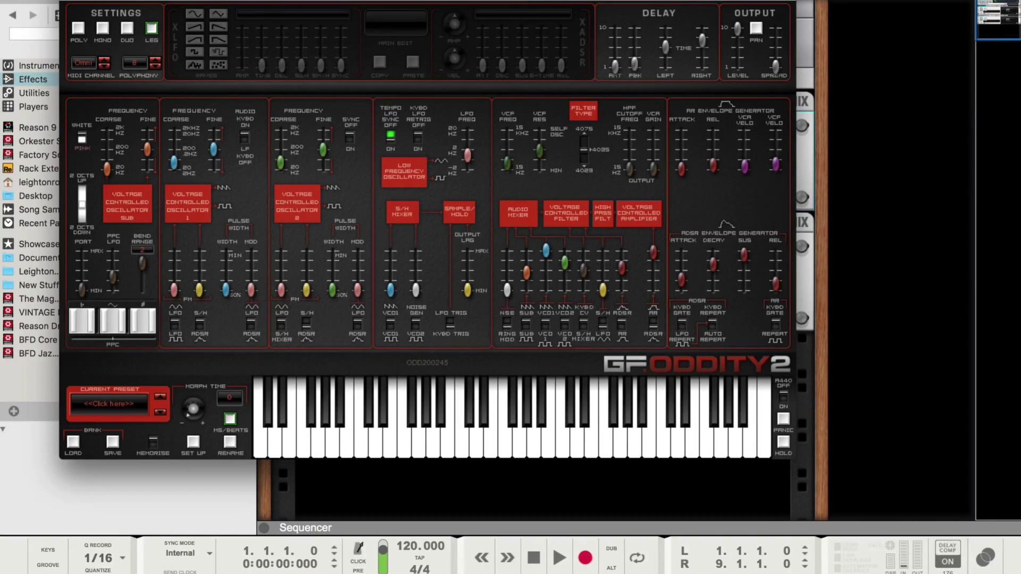
pyautogui.moveTo(314, 0); pyautogui.dragTo(253, 4)
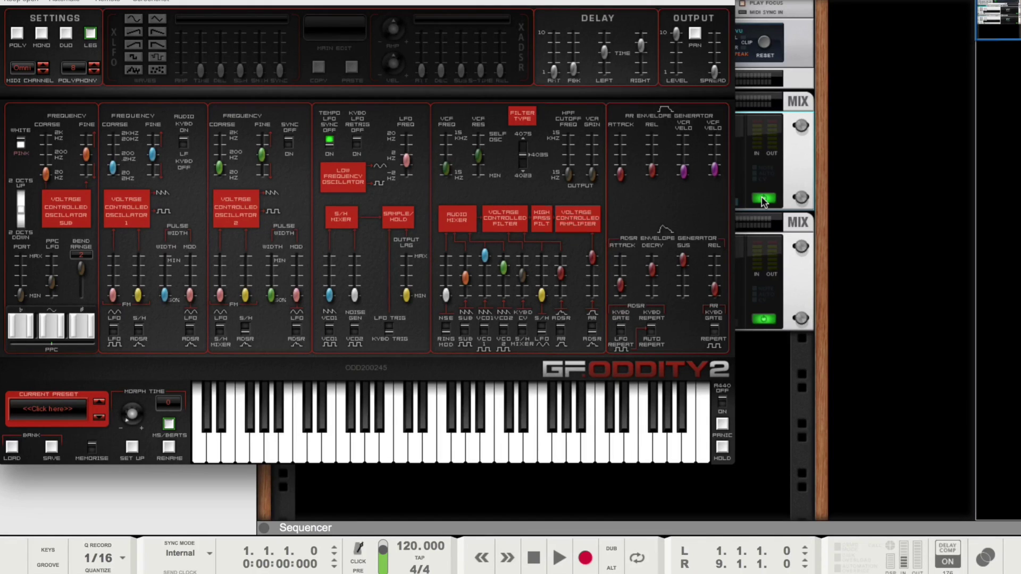
pyautogui.click(769, 322)
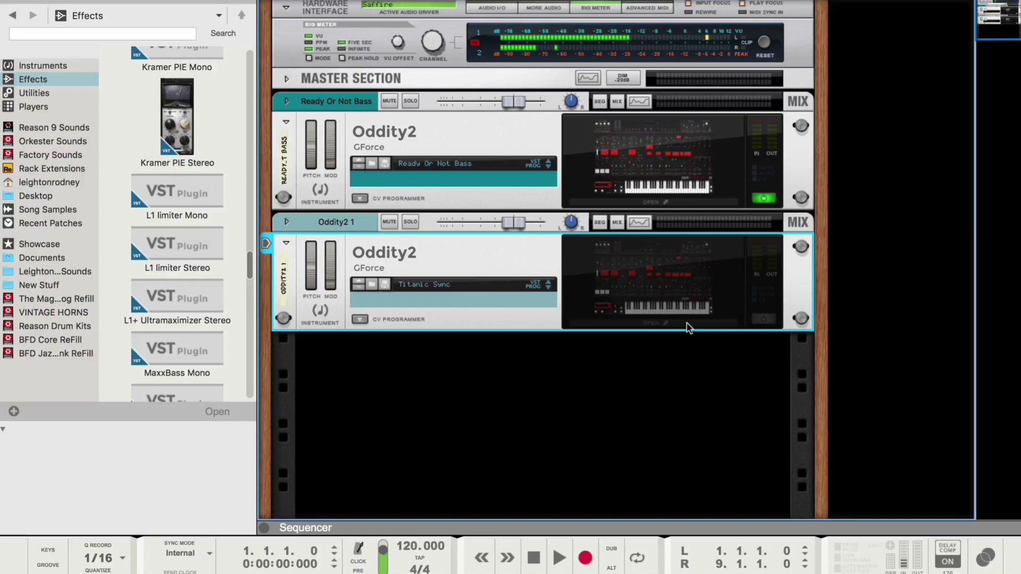
# Re-enable the second Oddity2, toggling it off and on again, and reopen its editor.
pyautogui.click(760, 318)
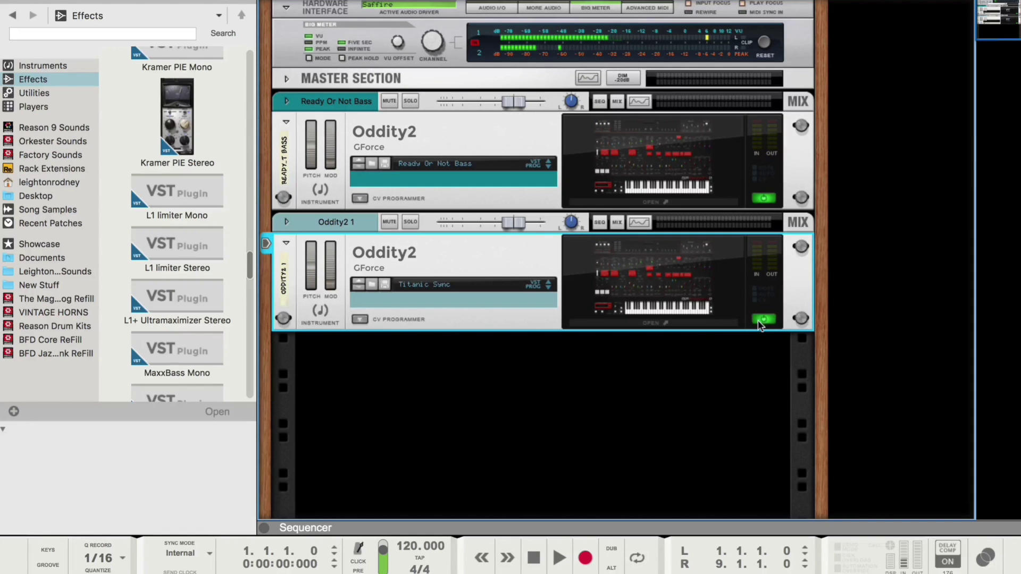
pyautogui.click(658, 323)
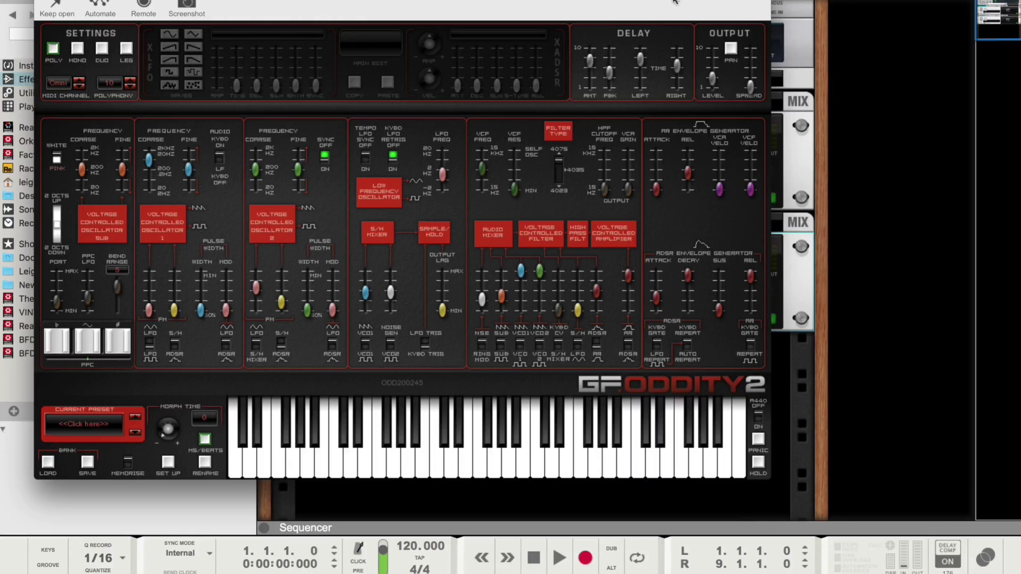
pyautogui.click(774, 319)
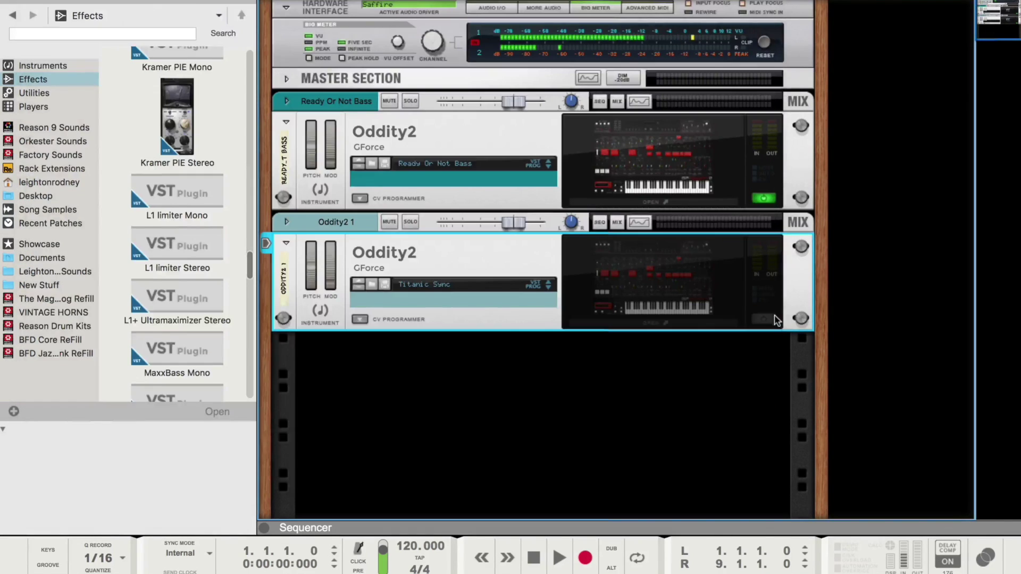
pyautogui.click(764, 319)
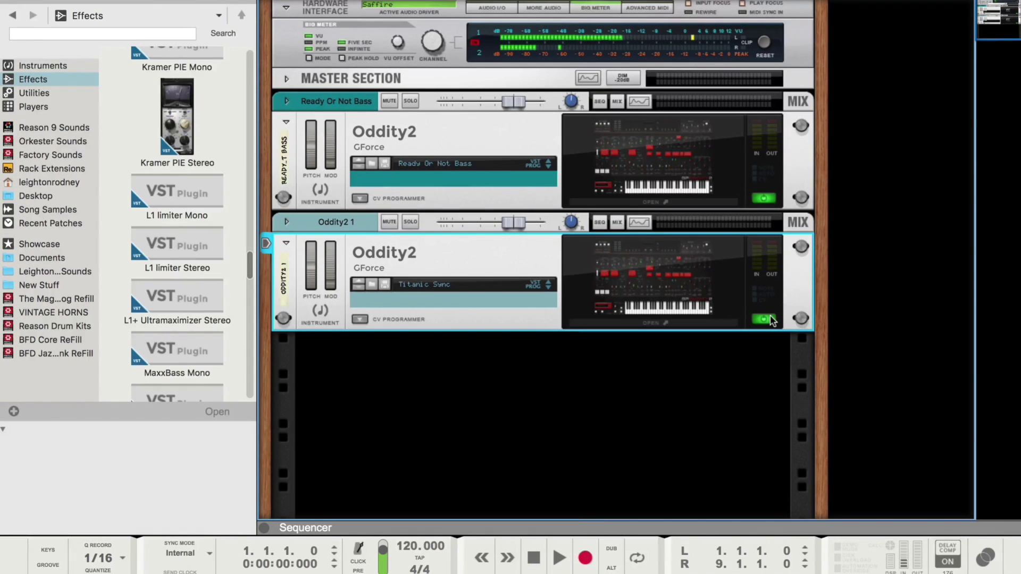
pyautogui.click(707, 323)
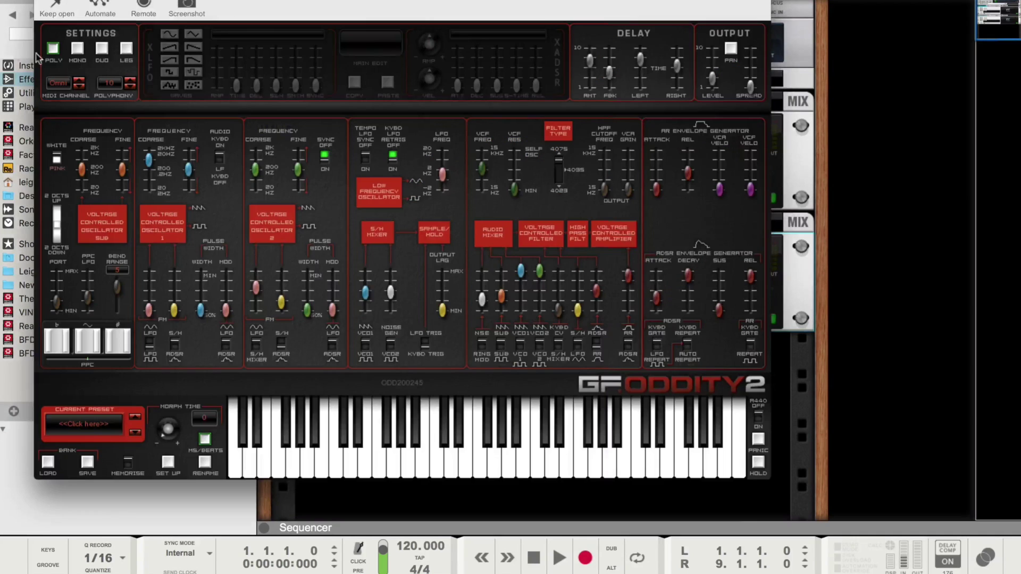